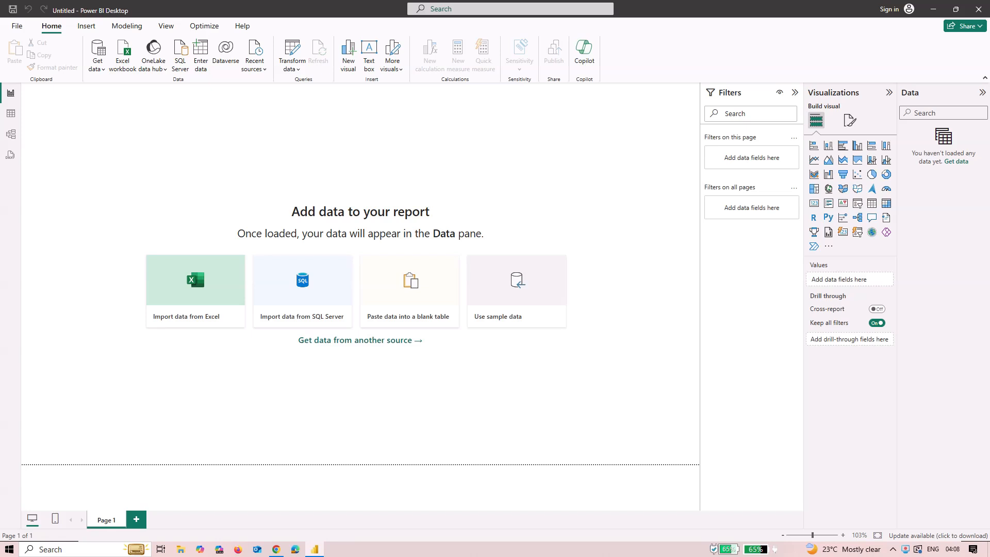
# Import Table1 from the Excel workbook Sales_Data_Updated in the powerbi-calicut folder and load it into the report.
pyautogui.click(97, 66)
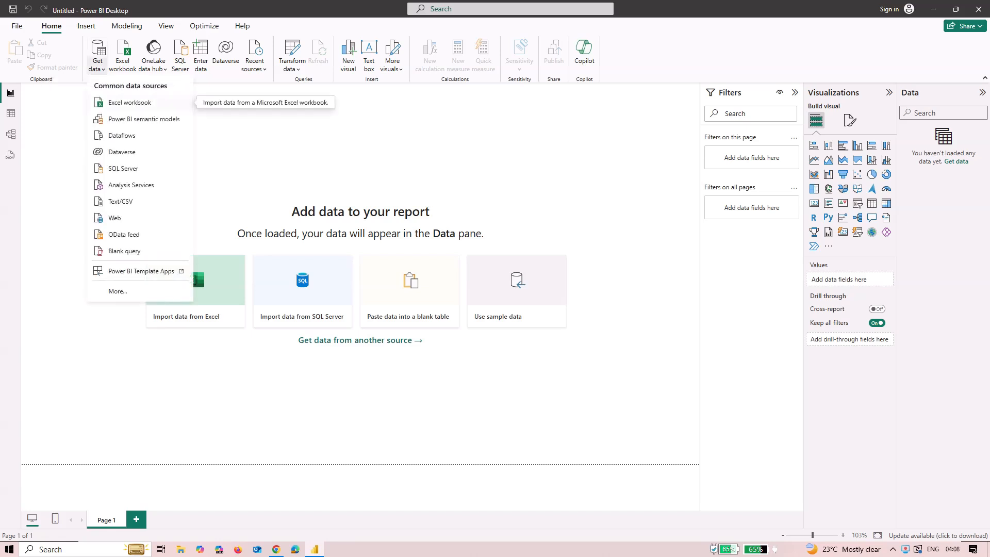
pyautogui.click(129, 103)
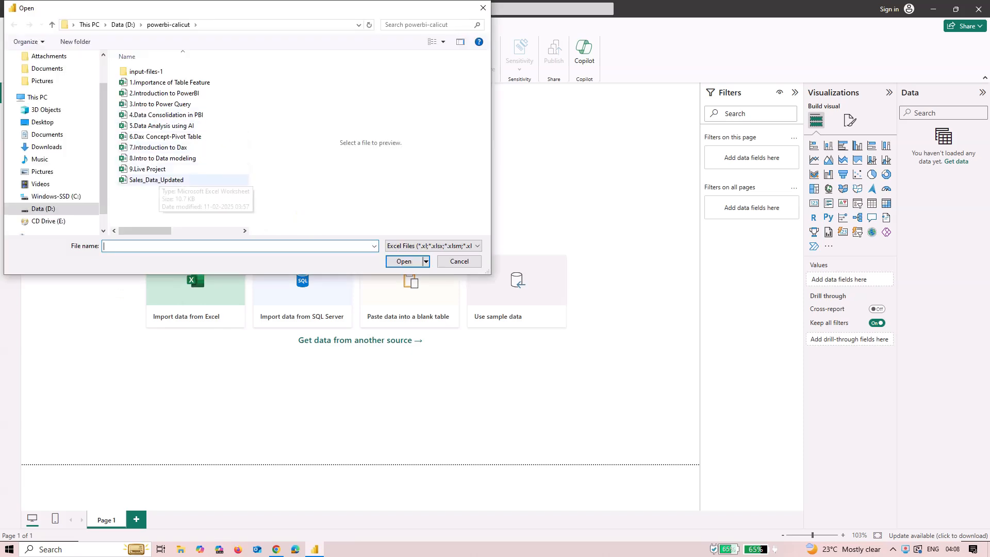
pyautogui.click(156, 179)
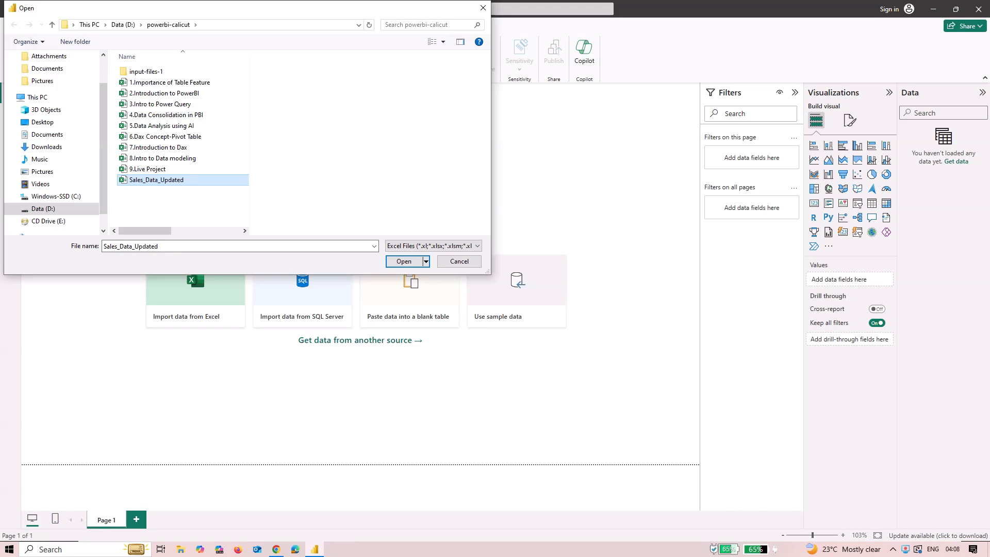
pyautogui.press('Return')
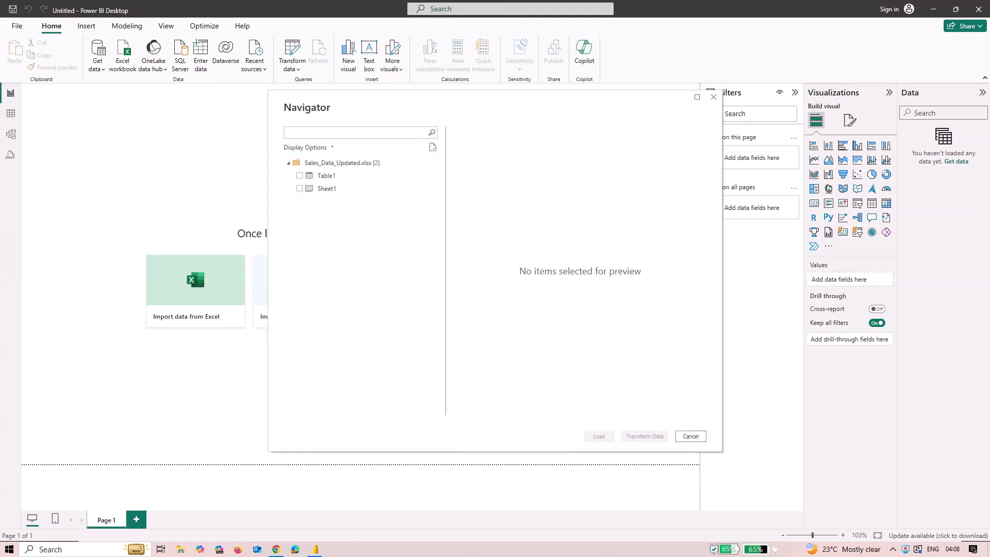
pyautogui.click(300, 175)
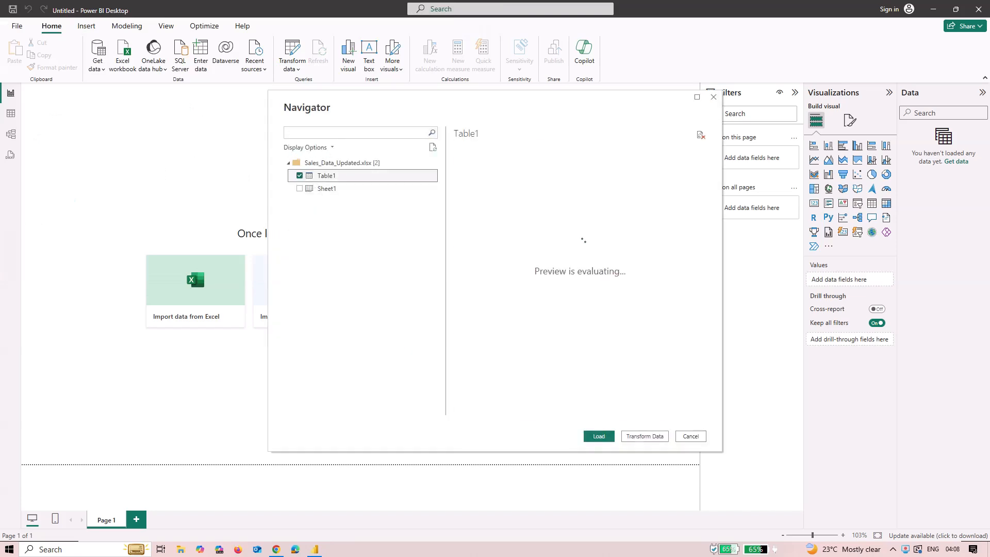
pyautogui.click(599, 436)
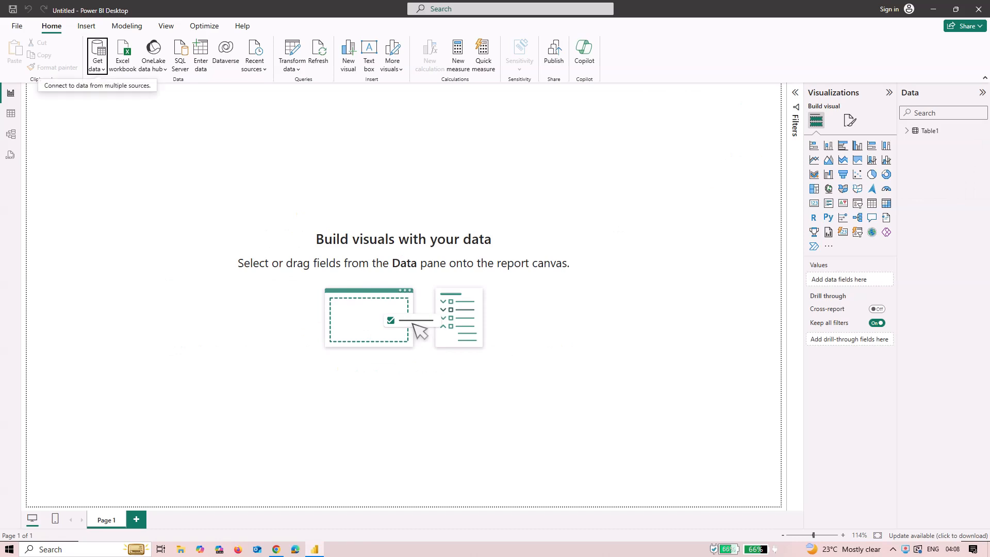
pyautogui.click(907, 130)
pyautogui.click(907, 131)
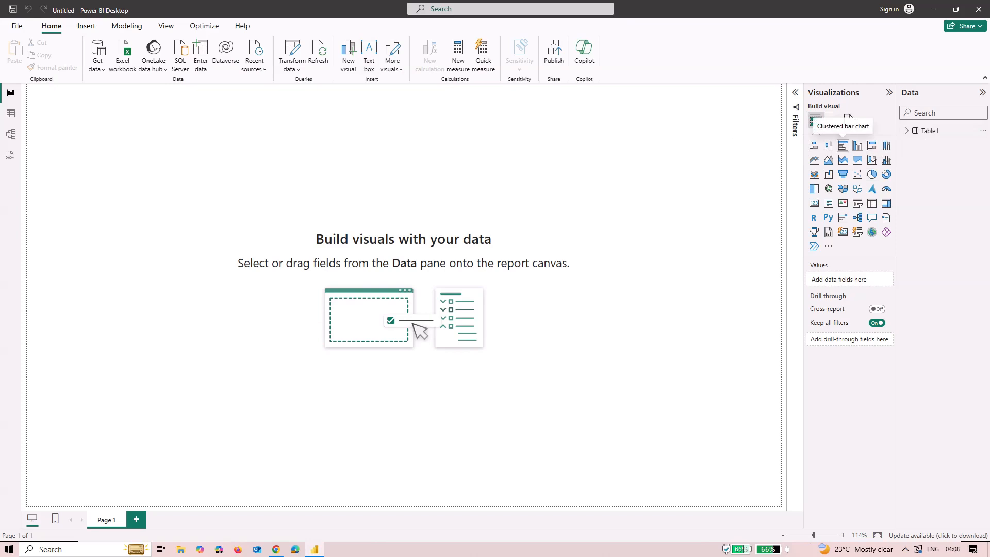
# Insert a clustered bar chart, move it toward the middle of the page, and enlarge it in width and height.
pyautogui.click(843, 145)
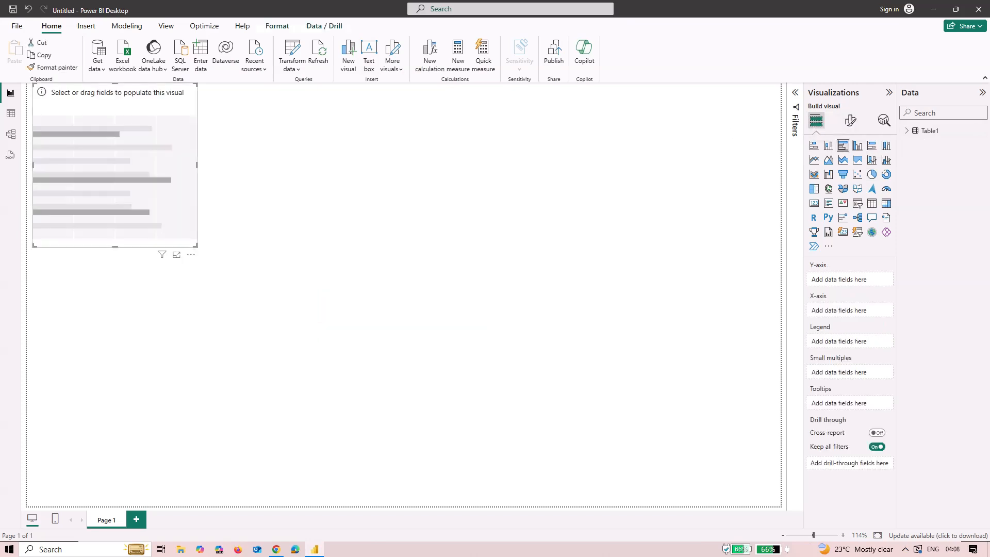
pyautogui.moveTo(114, 154); pyautogui.dragTo(279, 272)
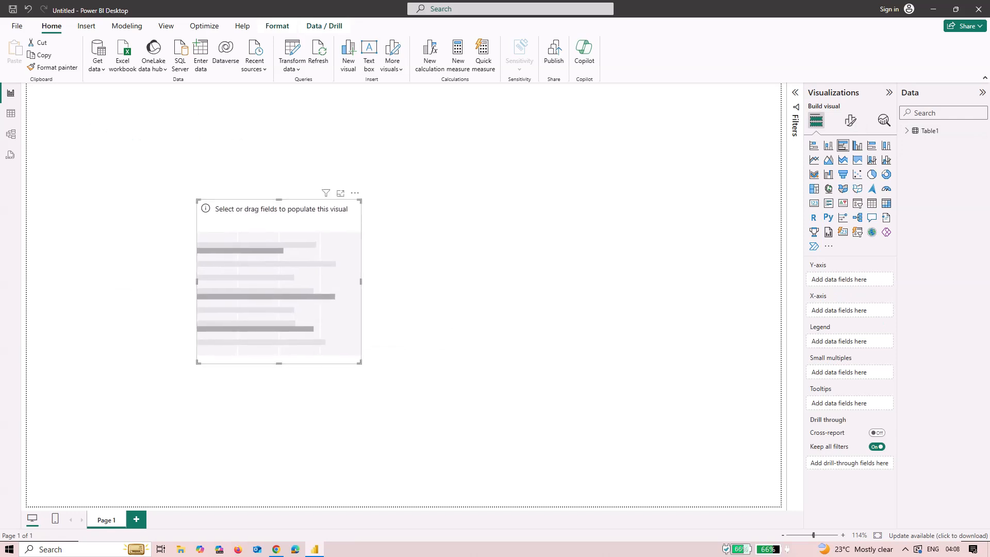
pyautogui.moveTo(361, 281); pyautogui.dragTo(670, 282)
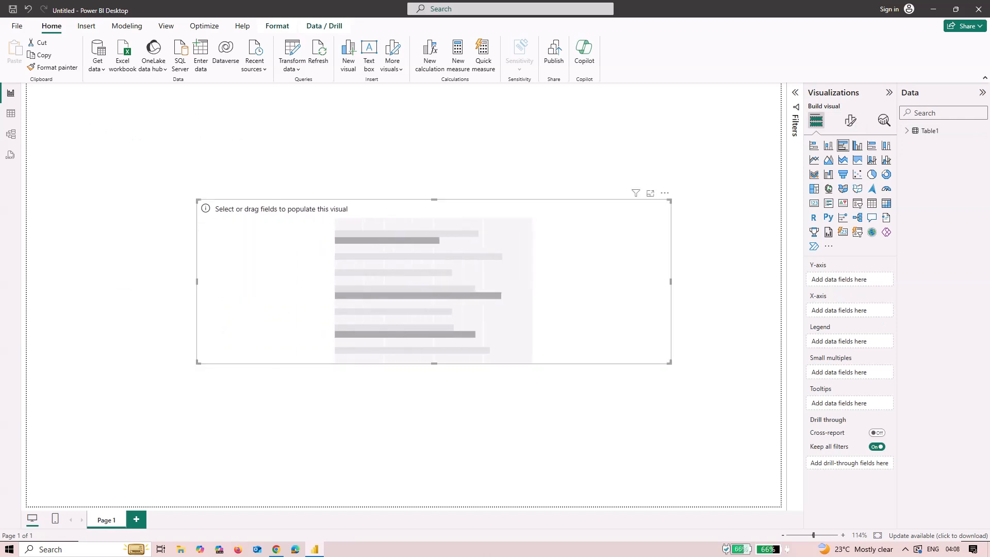
pyautogui.moveTo(434, 199); pyautogui.dragTo(428, 260)
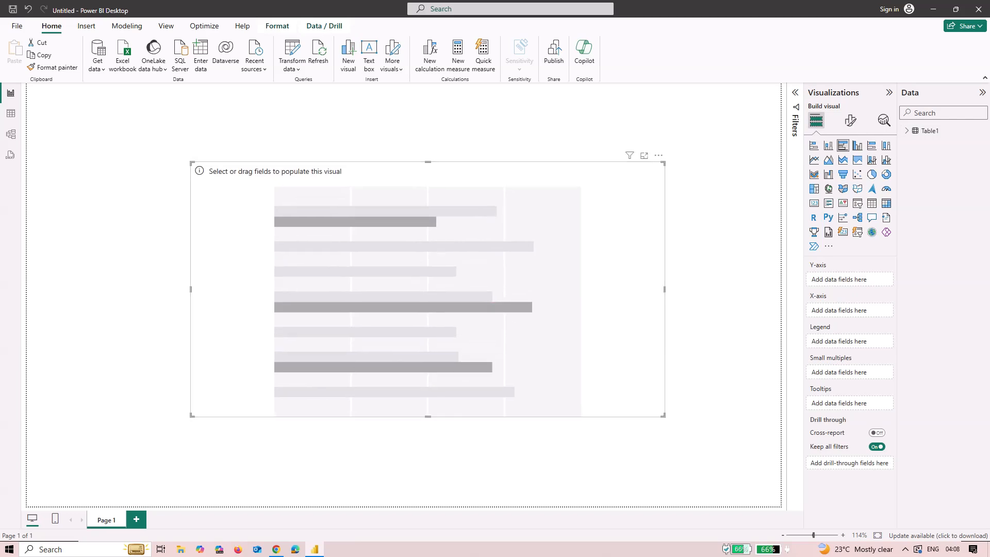
pyautogui.moveTo(428, 417); pyautogui.dragTo(415, 361)
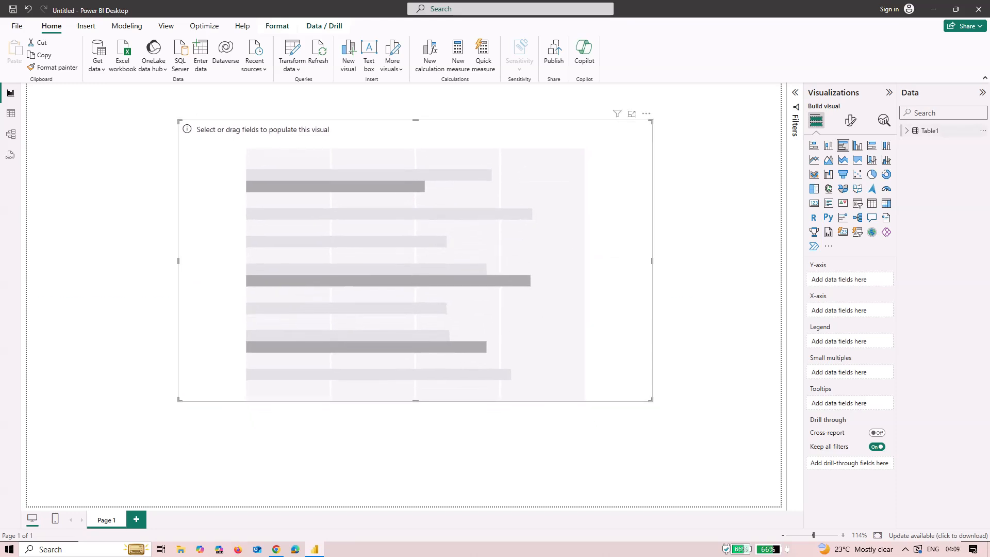
# Assign Department to the chart's Y-axis, Sales to the X-axis and Region to the legend.
pyautogui.click(907, 131)
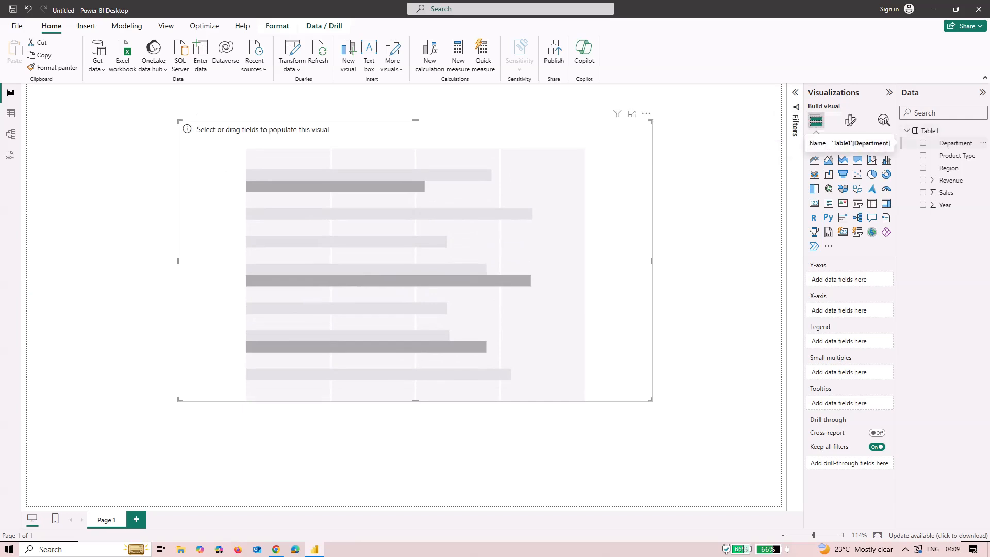
pyautogui.moveTo(956, 143); pyautogui.dragTo(849, 280)
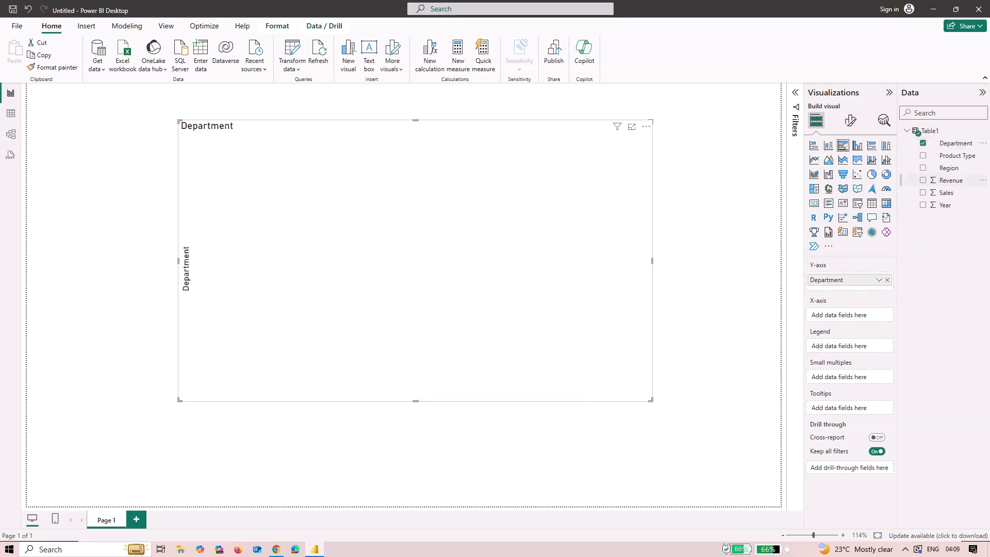
pyautogui.moveTo(946, 192); pyautogui.dragTo(849, 315)
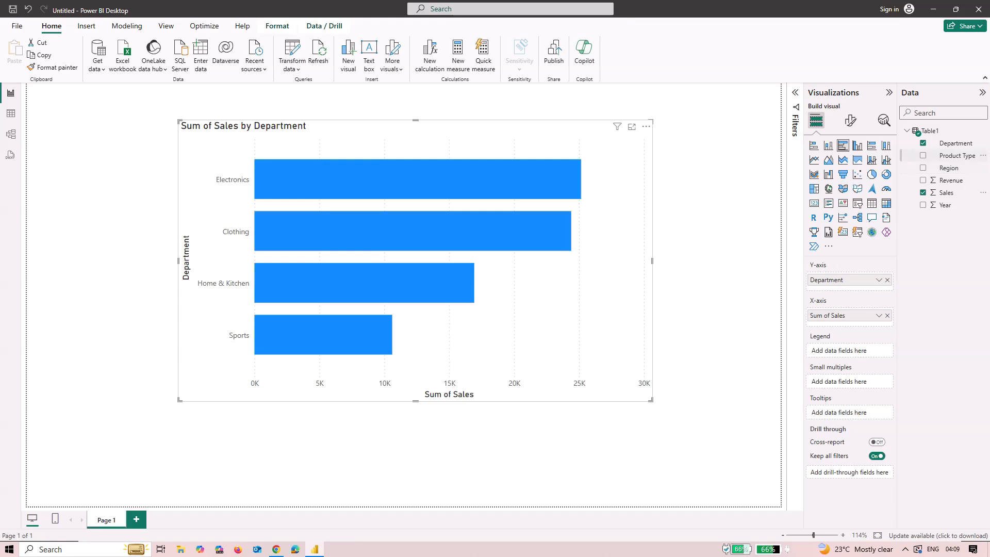
pyautogui.moveTo(949, 167); pyautogui.dragTo(833, 350)
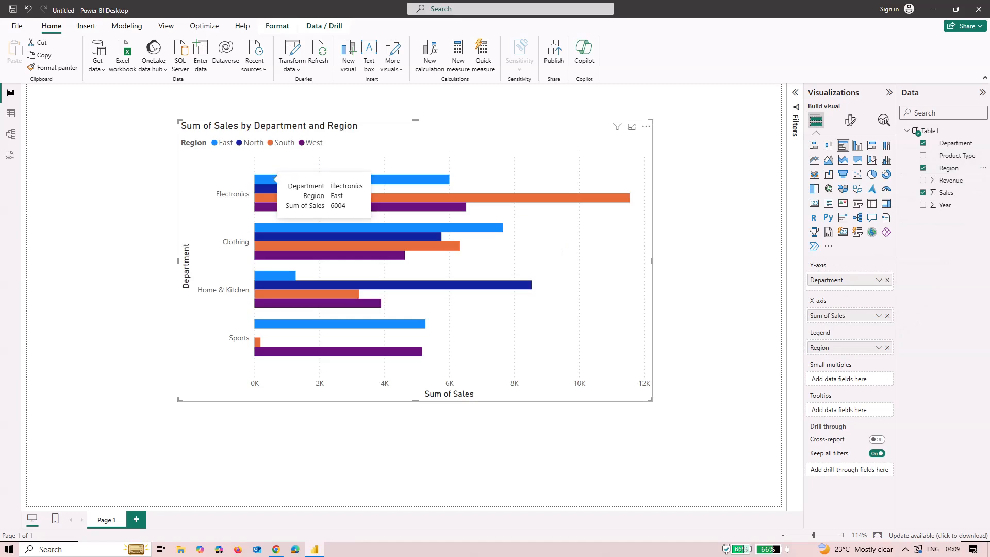
pyautogui.moveTo(268, 197)
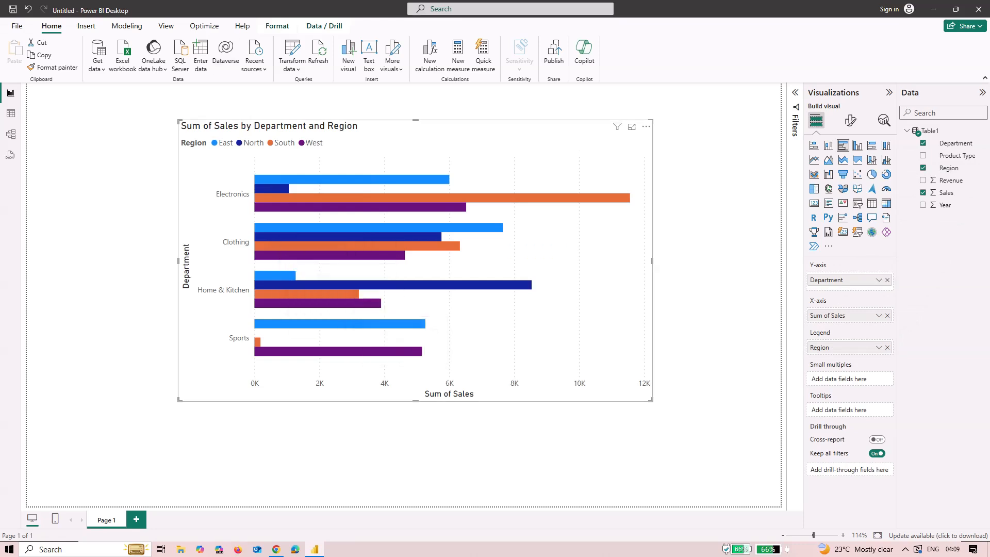
# Turn on the chart's data labels and enable the label title for the West series.
pyautogui.click(850, 120)
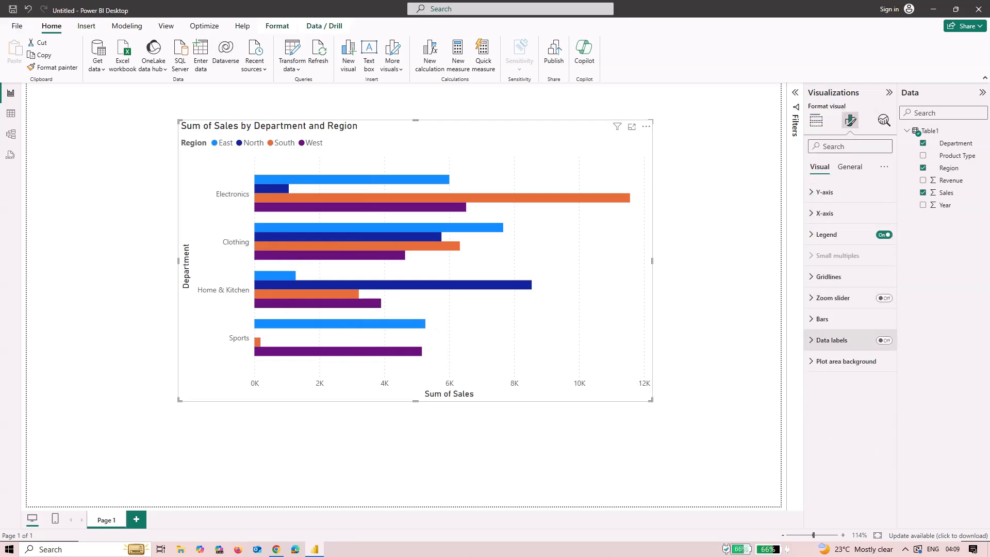
pyautogui.click(884, 340)
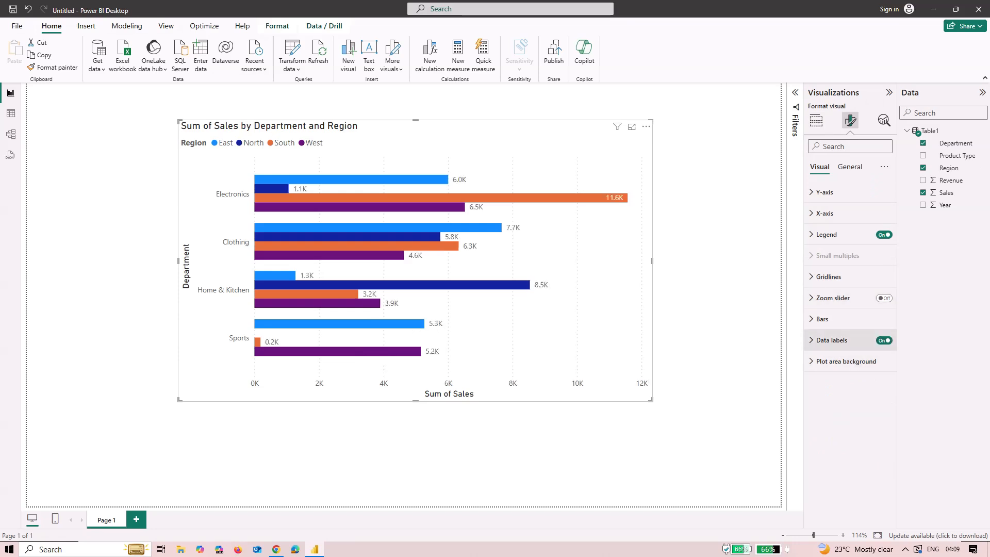
pyautogui.click(831, 341)
pyautogui.click(850, 392)
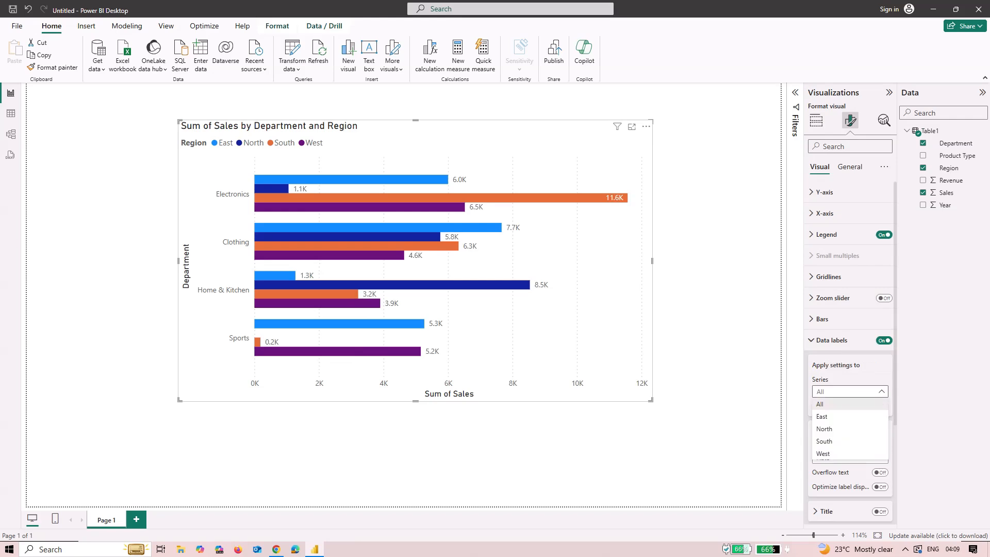
pyautogui.click(822, 416)
pyautogui.scroll(-3, 850, 360)
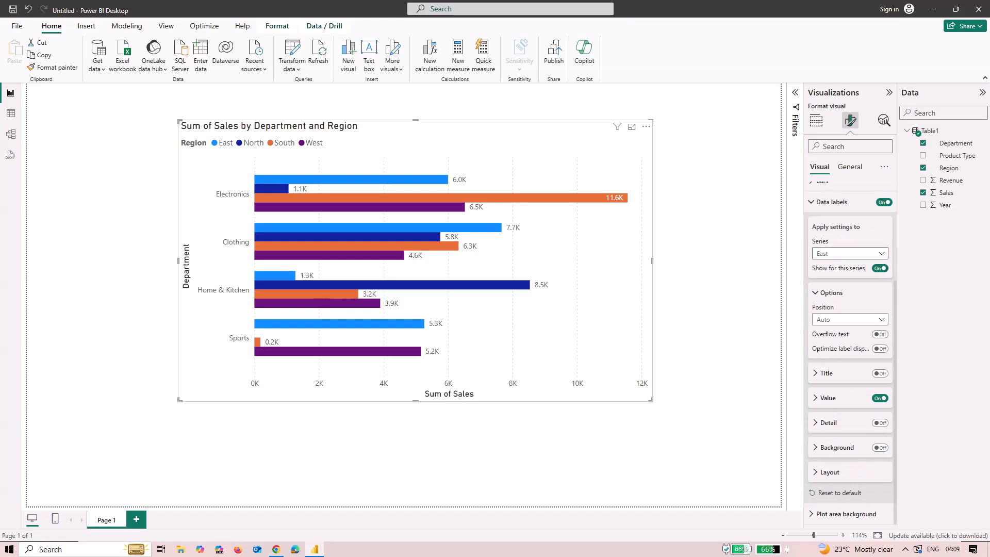
pyautogui.click(850, 254)
pyautogui.click(823, 315)
pyautogui.click(880, 373)
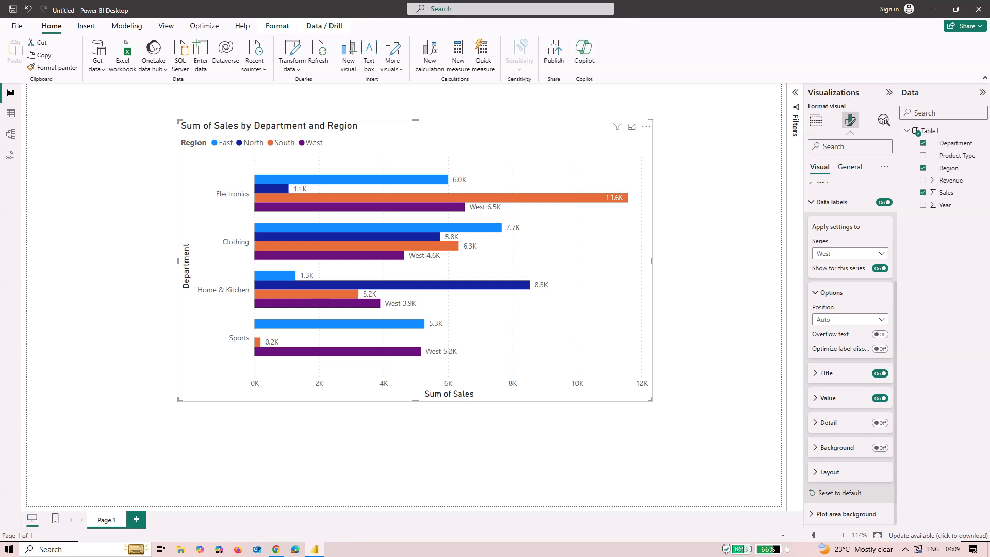
pyautogui.click(815, 422)
pyautogui.click(815, 423)
pyautogui.scroll(3, 849, 320)
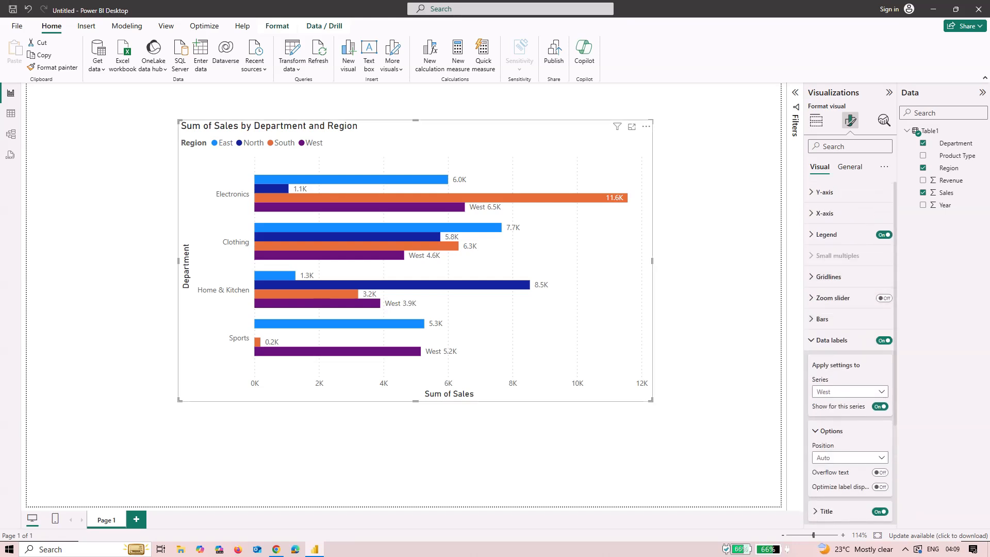
pyautogui.click(824, 192)
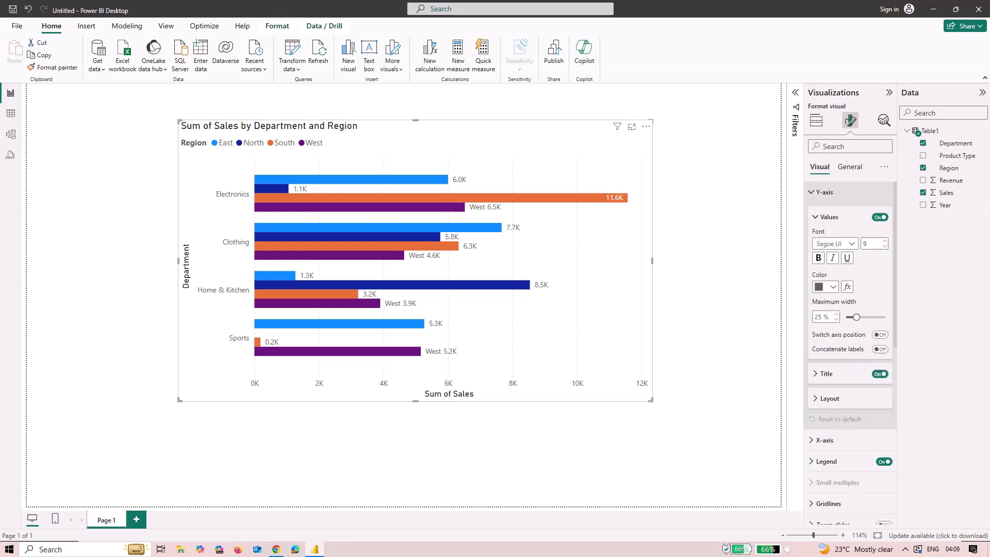
pyautogui.scroll(-3, 849, 272)
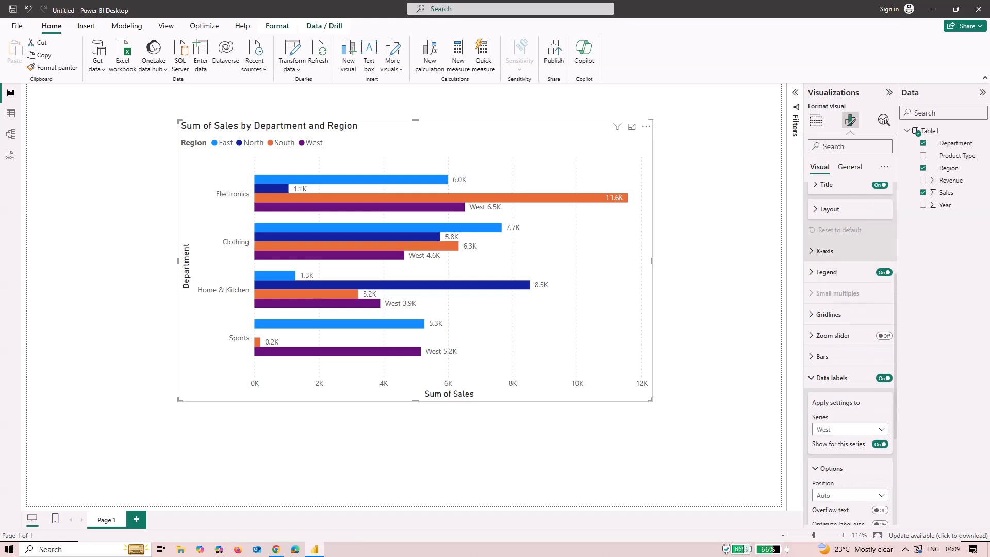
pyautogui.click(824, 251)
pyautogui.click(824, 251)
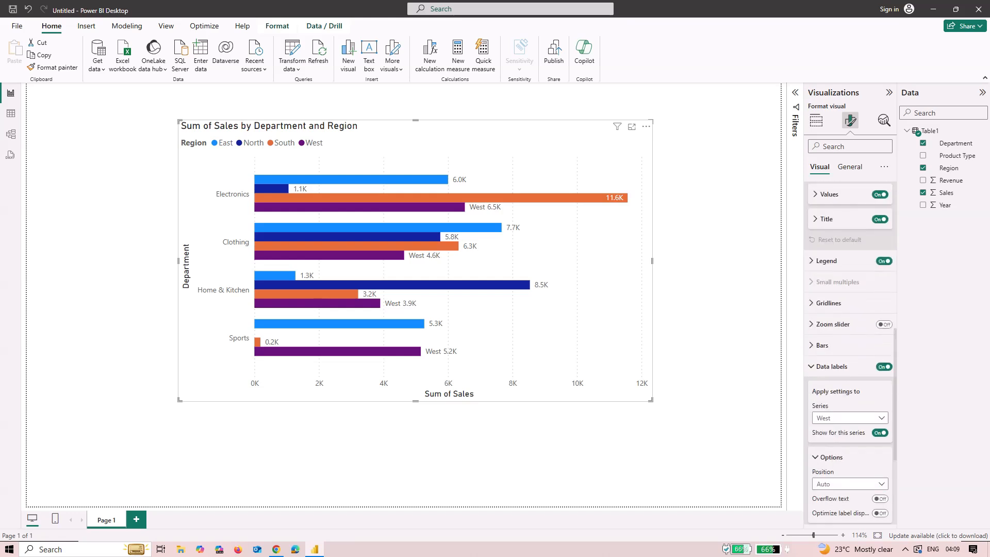
# Set the bar color of the East series to yellow.
pyautogui.click(823, 345)
pyautogui.click(848, 396)
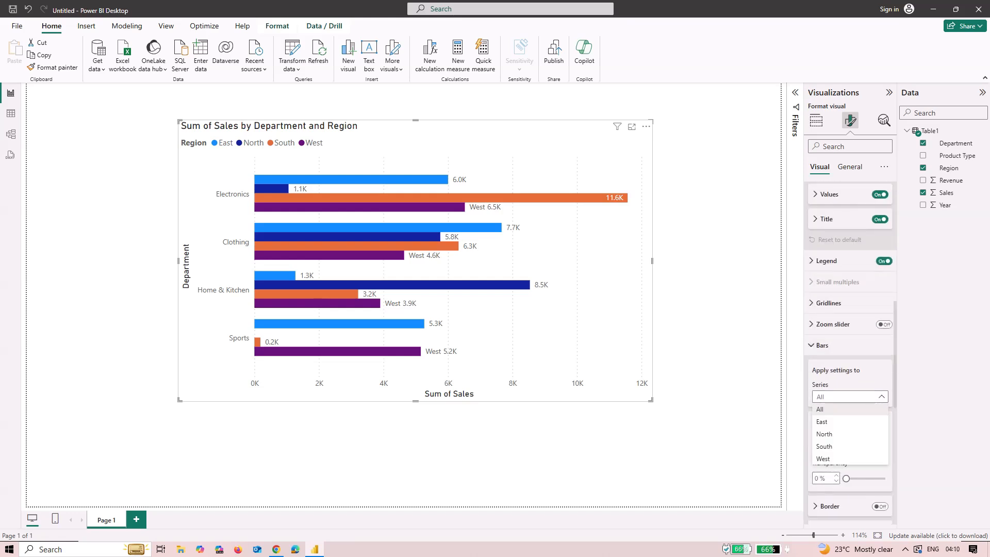
pyautogui.click(822, 422)
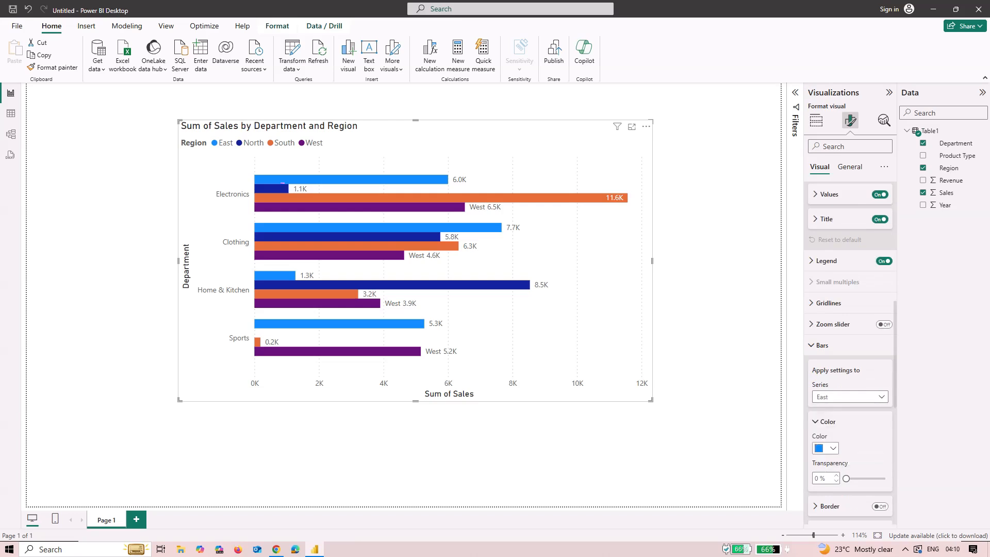
pyautogui.scroll(-3, 850, 309)
pyautogui.click(826, 258)
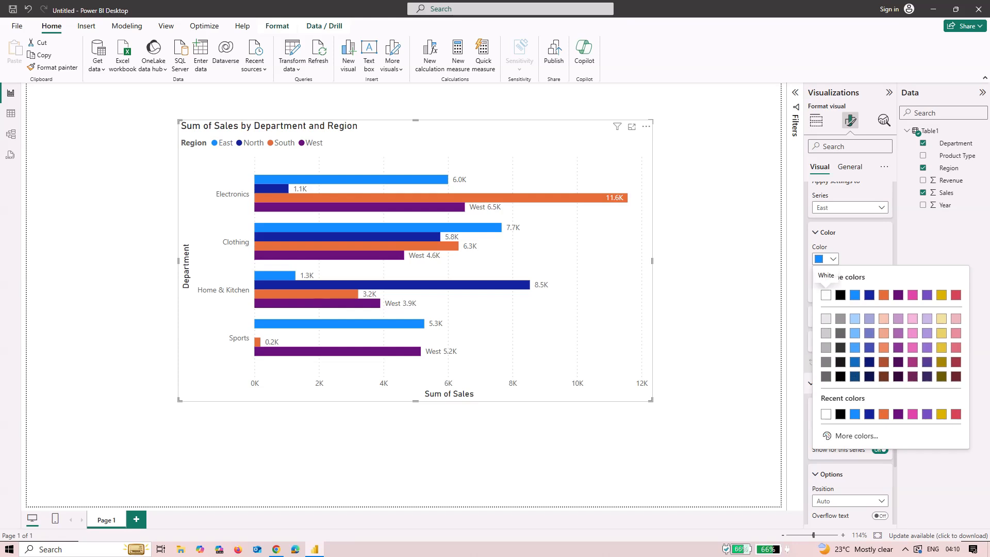
pyautogui.click(941, 294)
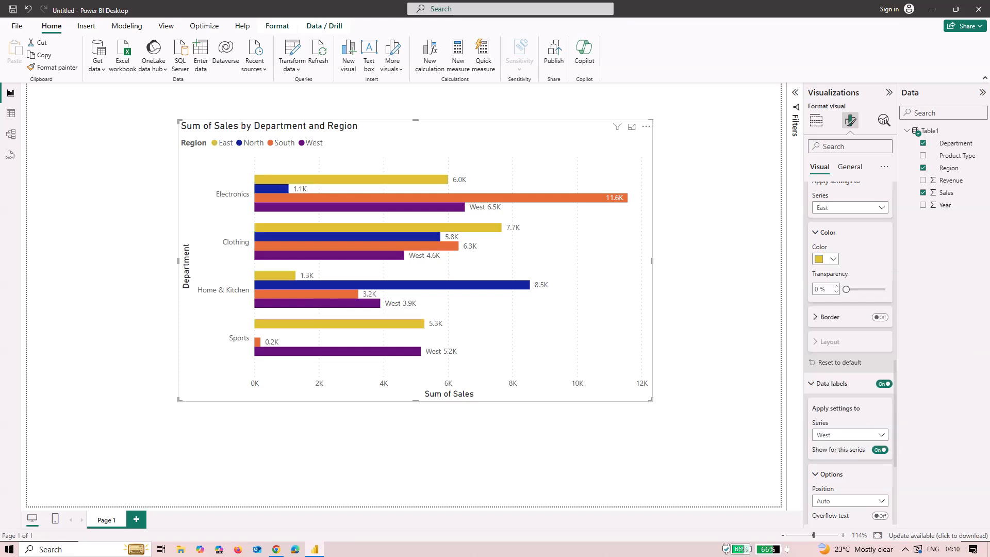
# Set the bar color of the North series to light grey.
pyautogui.click(849, 207)
pyautogui.click(825, 244)
pyautogui.click(826, 259)
pyautogui.click(823, 328)
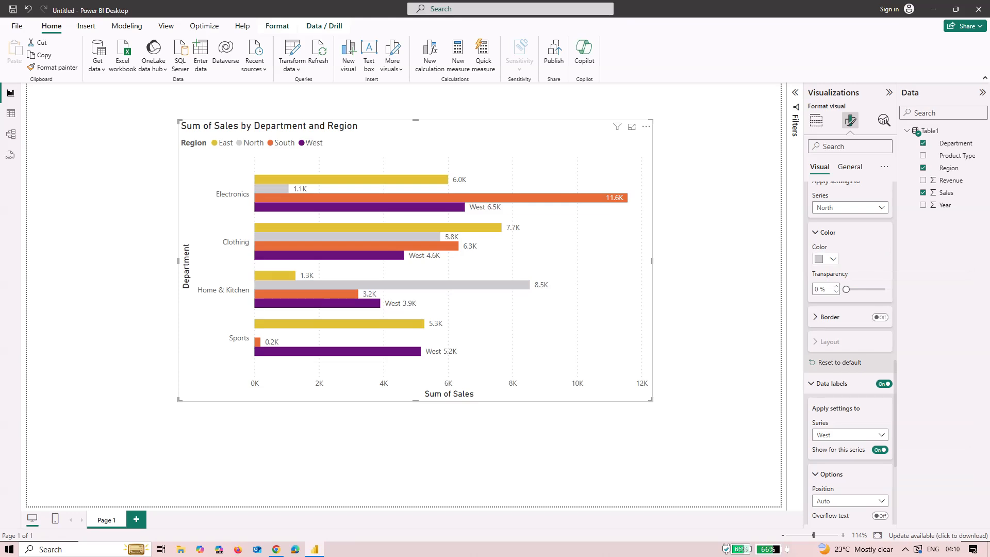
# Set the bar color of the South series to dark olive brown.
pyautogui.click(850, 207)
pyautogui.click(824, 257)
pyautogui.click(826, 259)
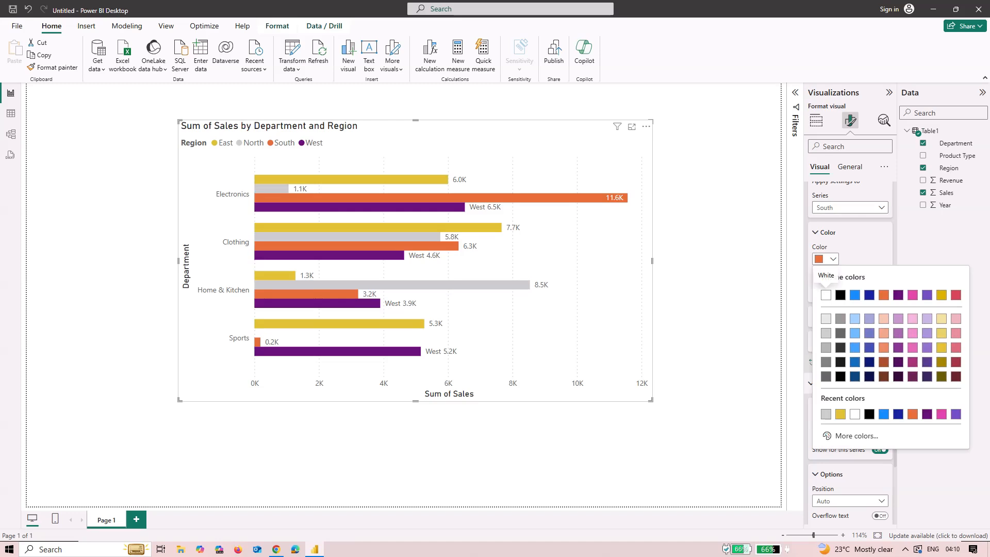
pyautogui.click(941, 377)
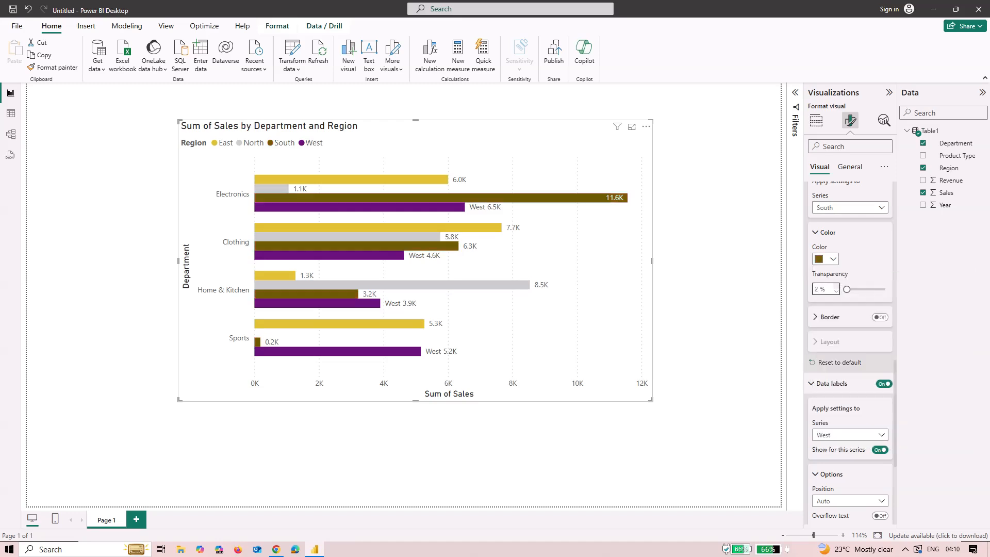
# Try raising the transparency of the South bars and return it to 0%.
pyautogui.click(836, 286)
pyautogui.click(836, 286)
pyautogui.moveTo(848, 289)
pyautogui.mouseDown()
pyautogui.moveTo(884, 289)
pyautogui.moveTo(846, 289)
pyautogui.mouseUp()
# Set the bar color of the West series to dark blue #12239E with 59% transparency.
pyautogui.click(849, 207)
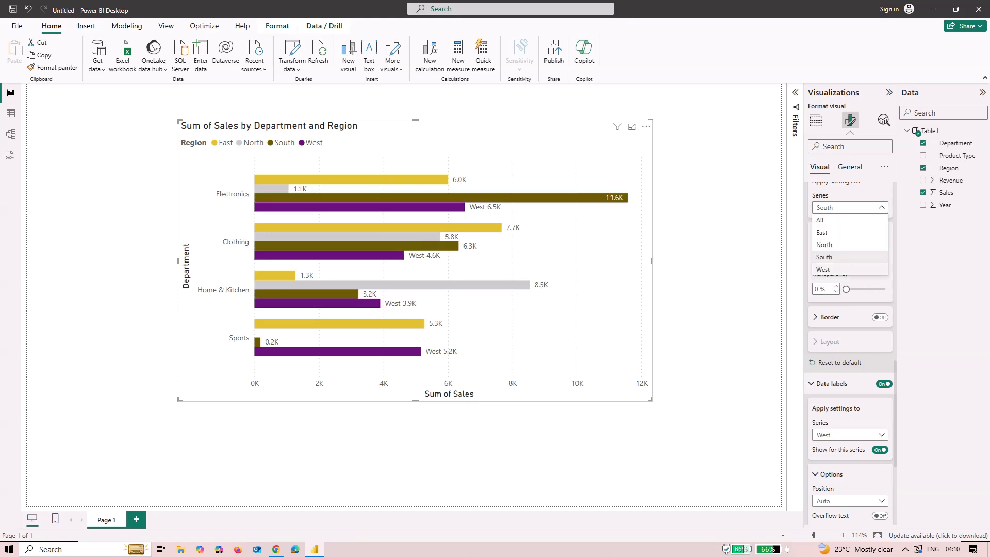
pyautogui.click(849, 269)
pyautogui.click(827, 259)
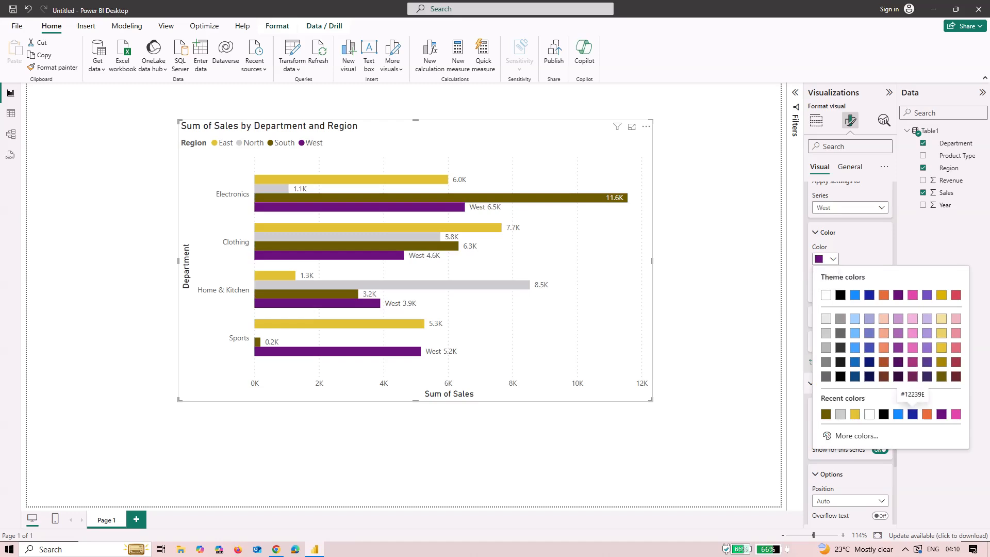
pyautogui.click(912, 414)
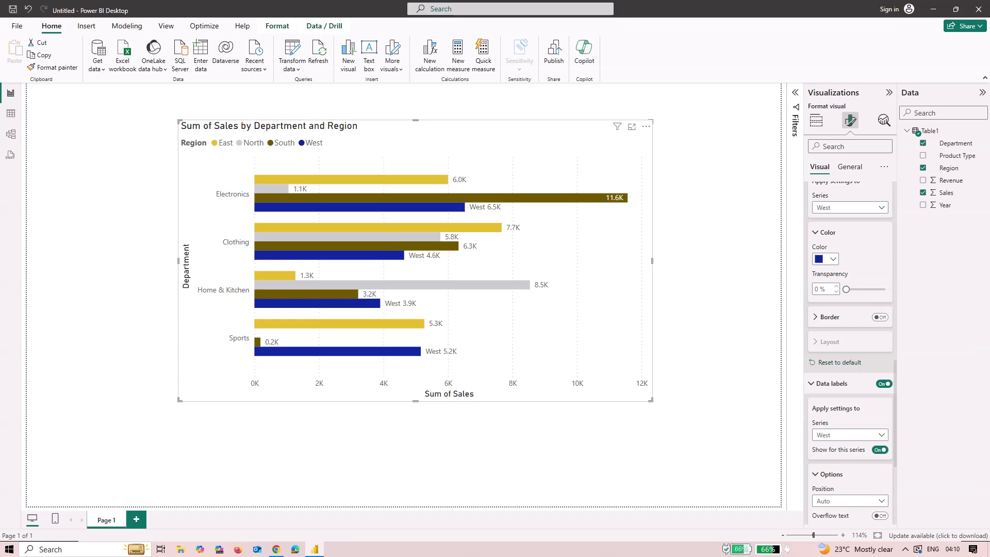
pyautogui.click(829, 317)
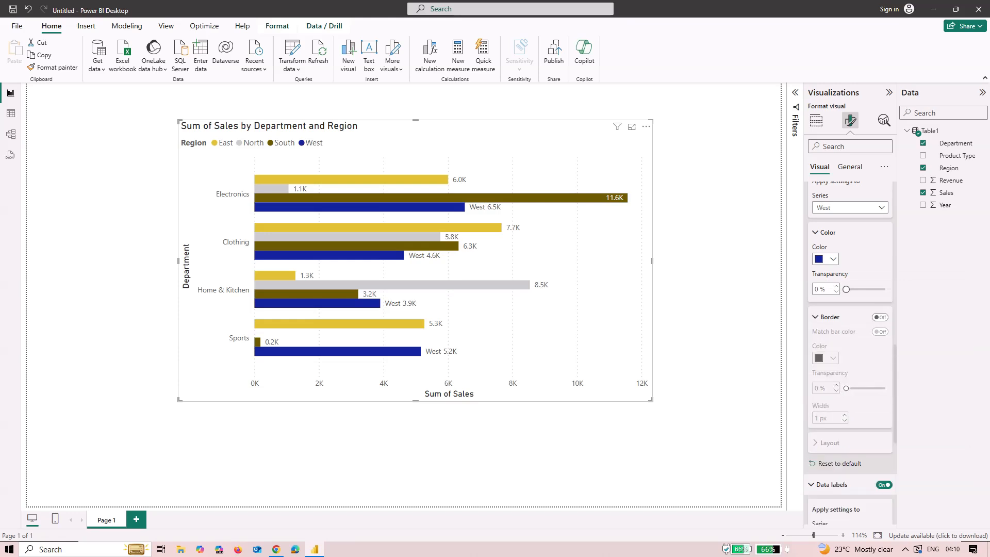
pyautogui.moveTo(846, 289); pyautogui.dragTo(869, 289)
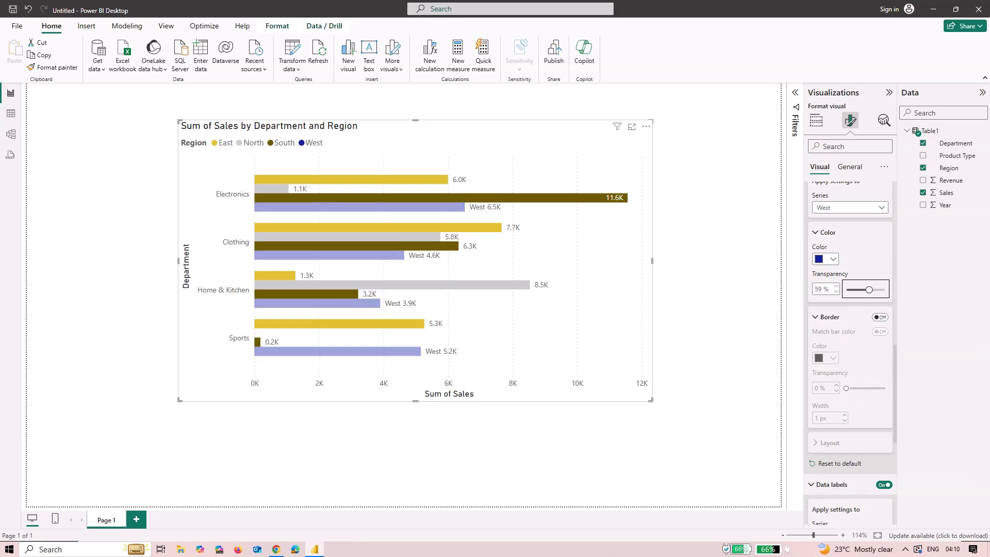
# Turn on the border for the West bars, try black and other border colors, and match the border to the bar color.
pyautogui.click(880, 317)
pyautogui.click(826, 358)
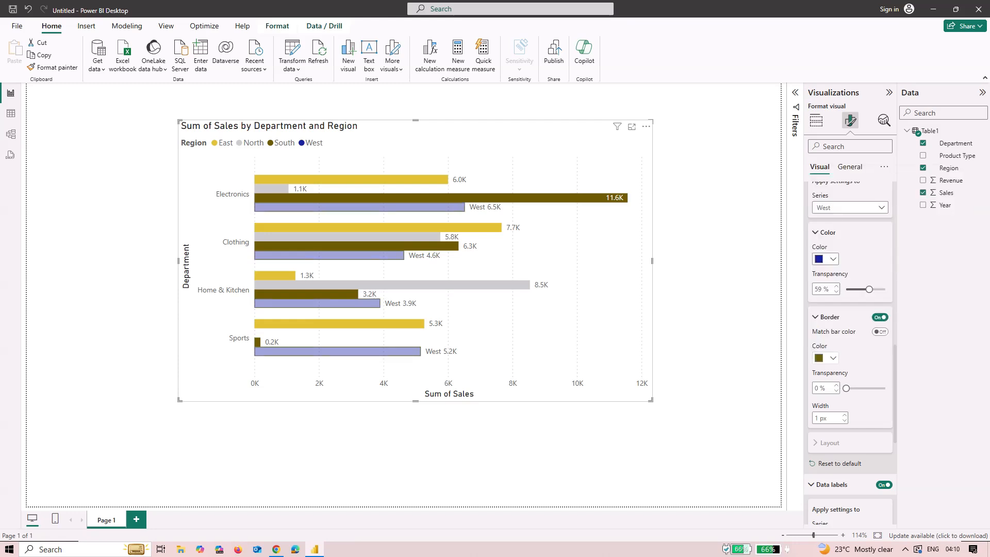
pyautogui.click(827, 358)
pyautogui.click(898, 314)
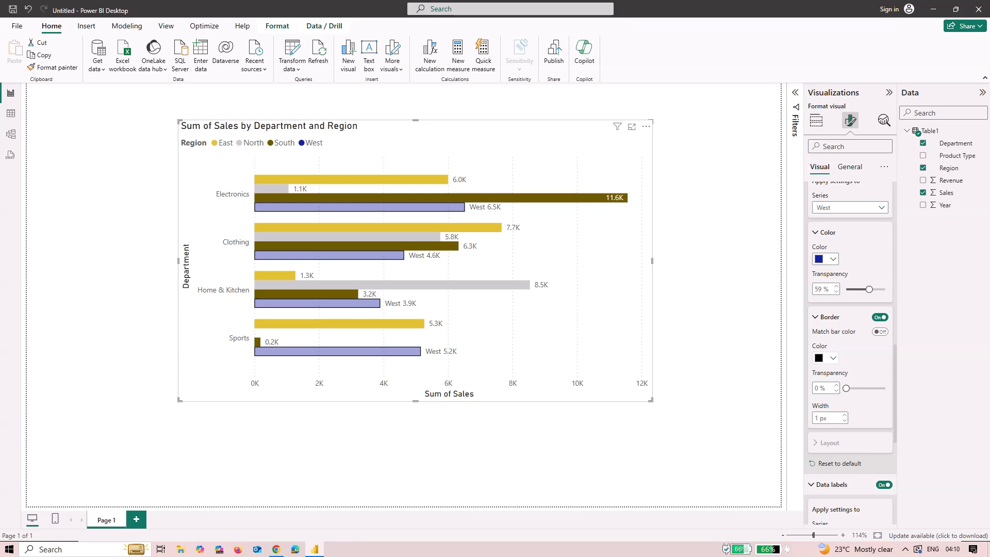
pyautogui.click(827, 358)
pyautogui.click(826, 194)
pyautogui.click(880, 331)
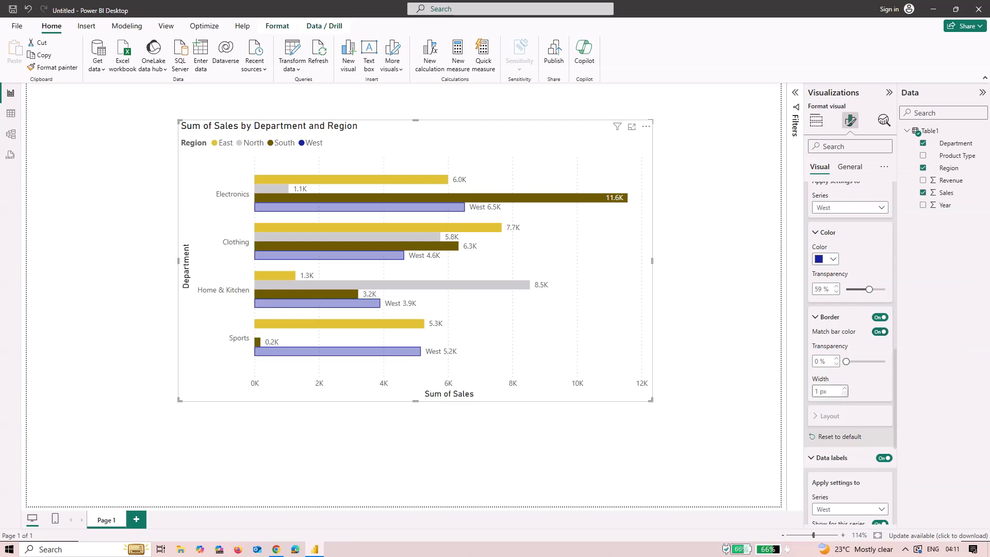
# Try a 5 px border width on the West bars and return it to 1 px.
pyautogui.click(844, 388)
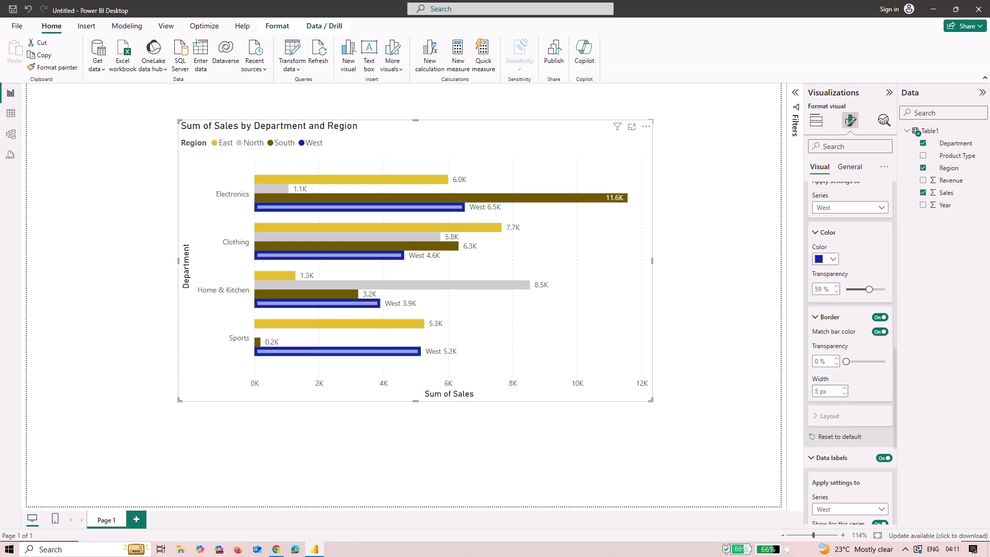
pyautogui.click(845, 394)
pyautogui.click(845, 394)
pyautogui.click(845, 394)
pyautogui.click(845, 394)
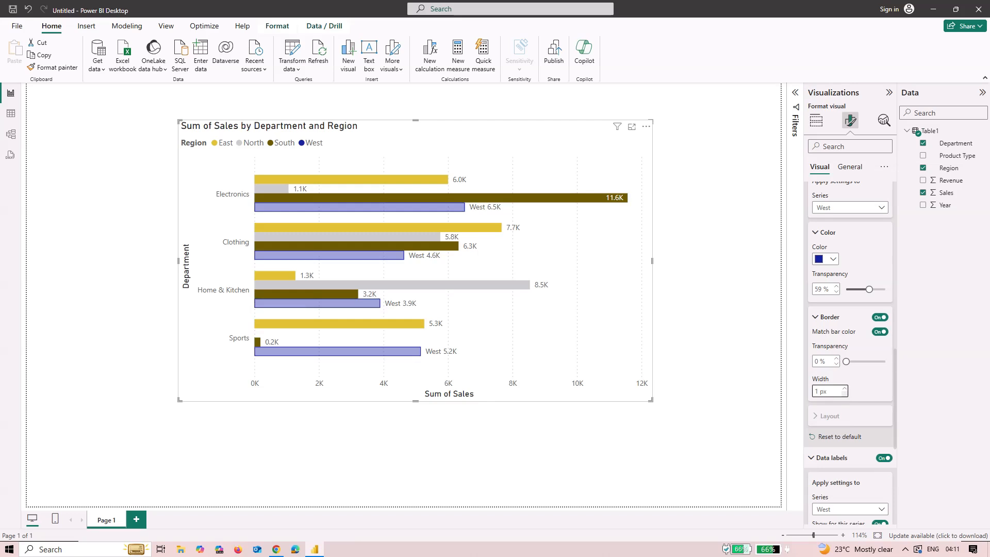
# Turn on bar borders for all series, matching the bar color, with 45% transparency and 6 px width.
pyautogui.click(850, 207)
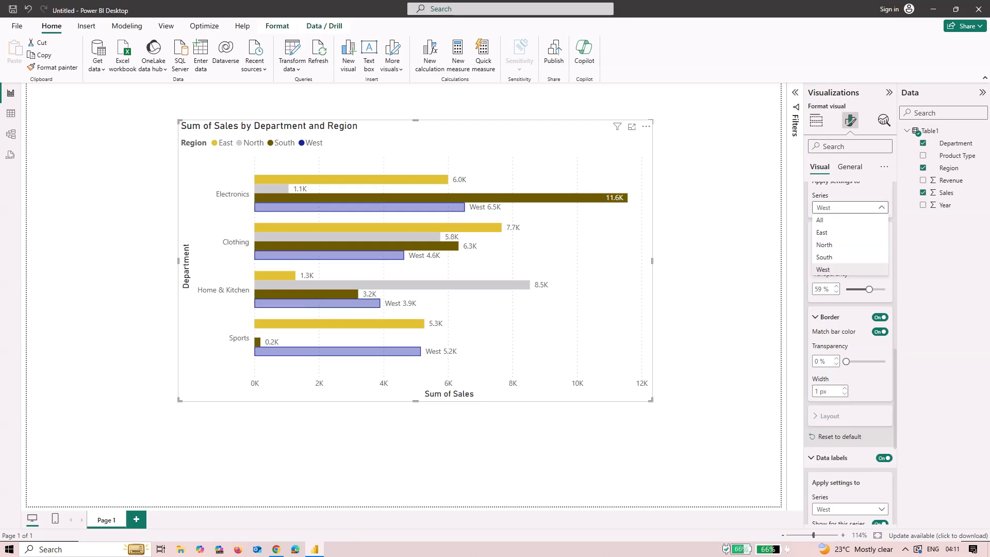
pyautogui.click(850, 220)
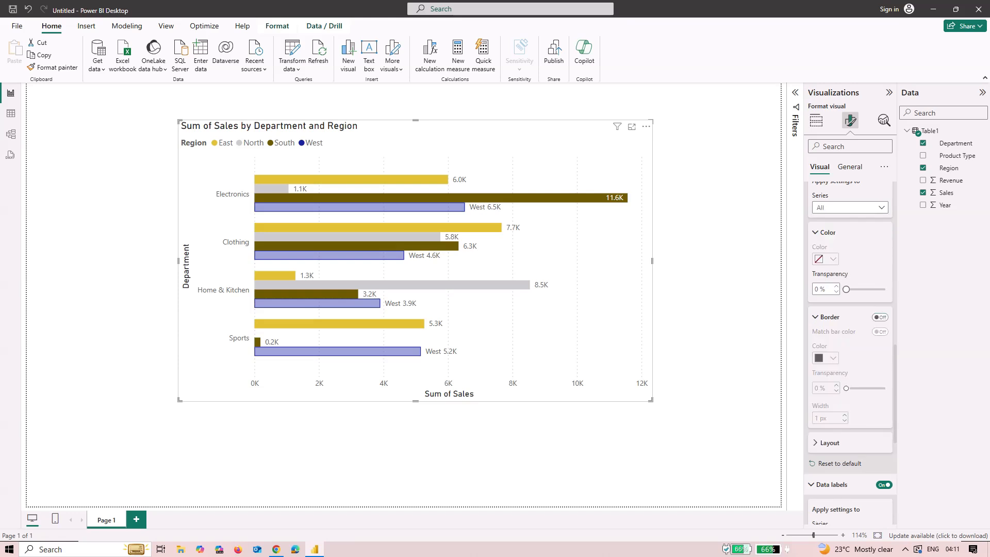
pyautogui.click(880, 317)
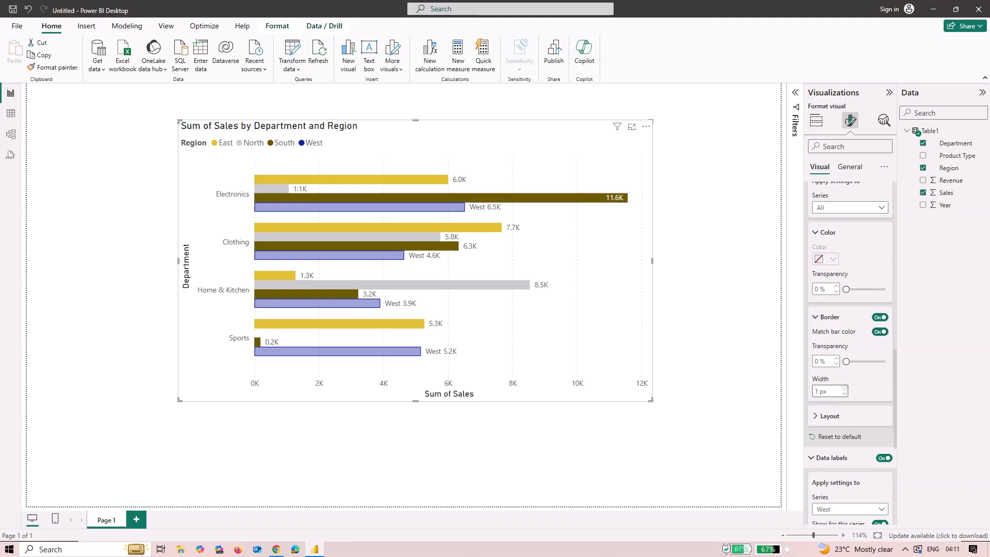
pyautogui.doubleClick(836, 359)
pyautogui.moveTo(847, 362)
pyautogui.mouseDown()
pyautogui.moveTo(877, 361)
pyautogui.moveTo(863, 362)
pyautogui.mouseUp()
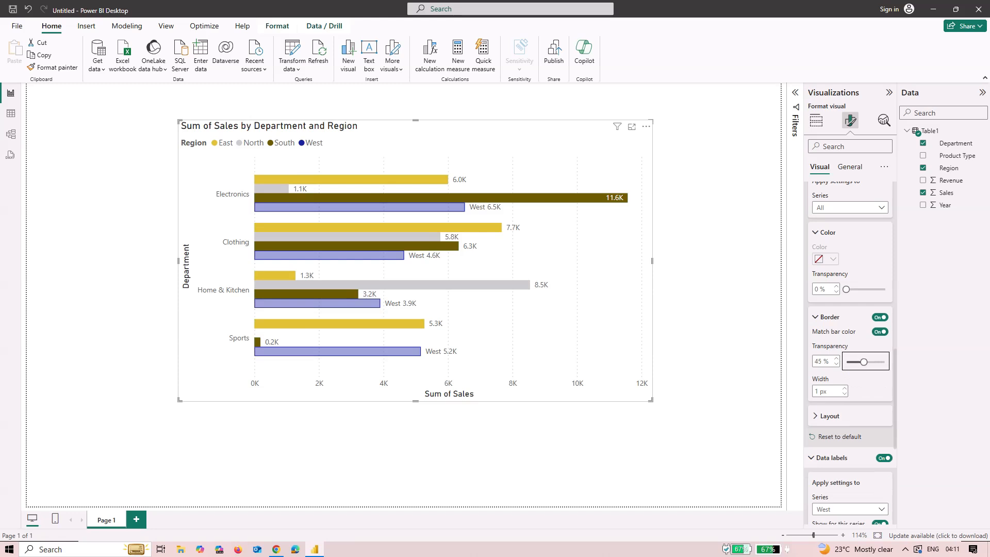
pyautogui.scroll(-4, 850, 356)
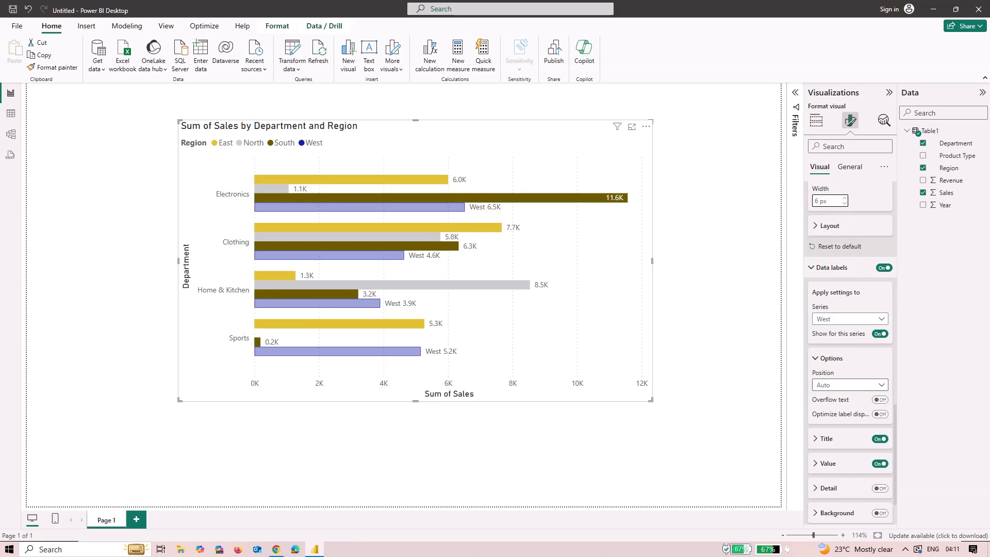
# Try the multi-line layout for the West data labels and return it to single line.
pyautogui.scroll(-1, 849, 356)
pyautogui.click(829, 422)
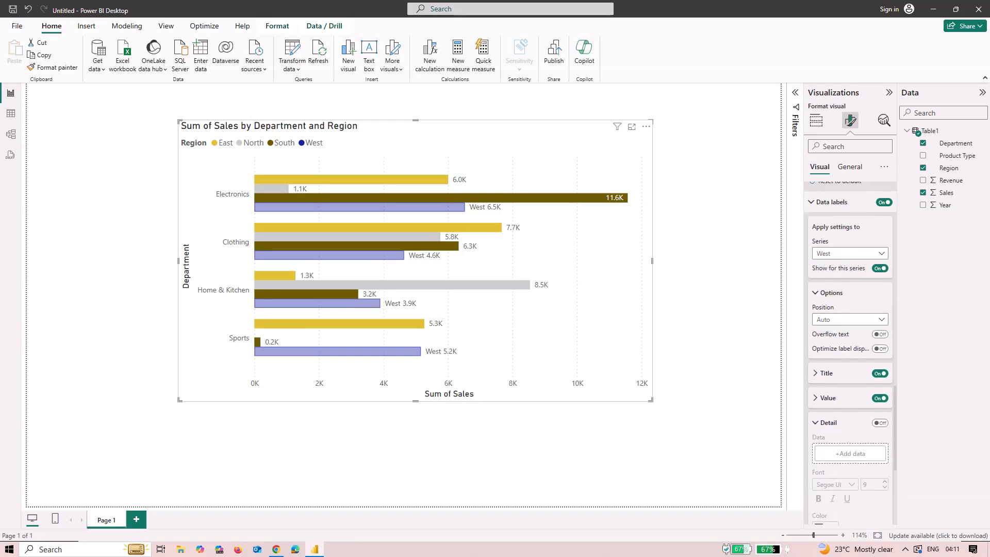
pyautogui.click(829, 422)
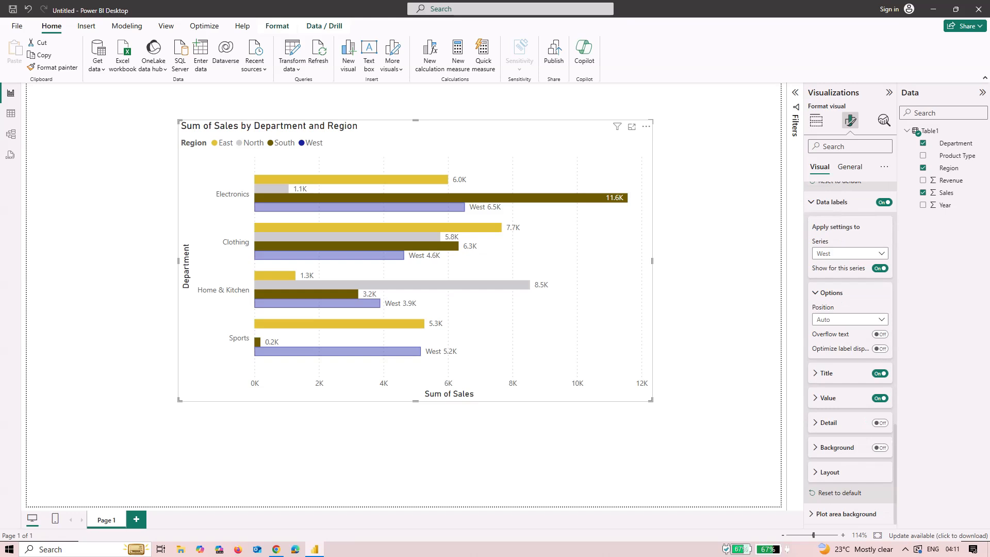
pyautogui.click(830, 472)
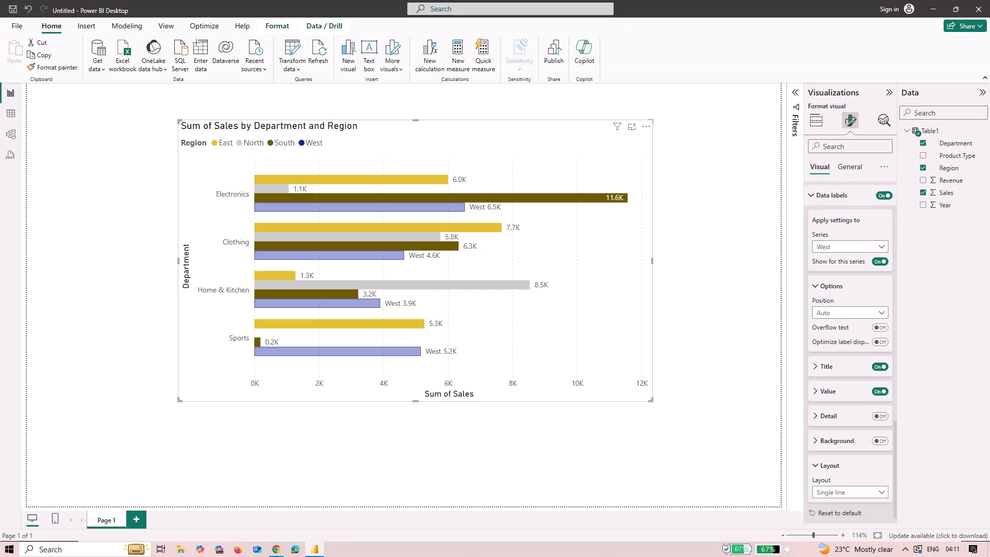
pyautogui.click(850, 472)
pyautogui.click(830, 485)
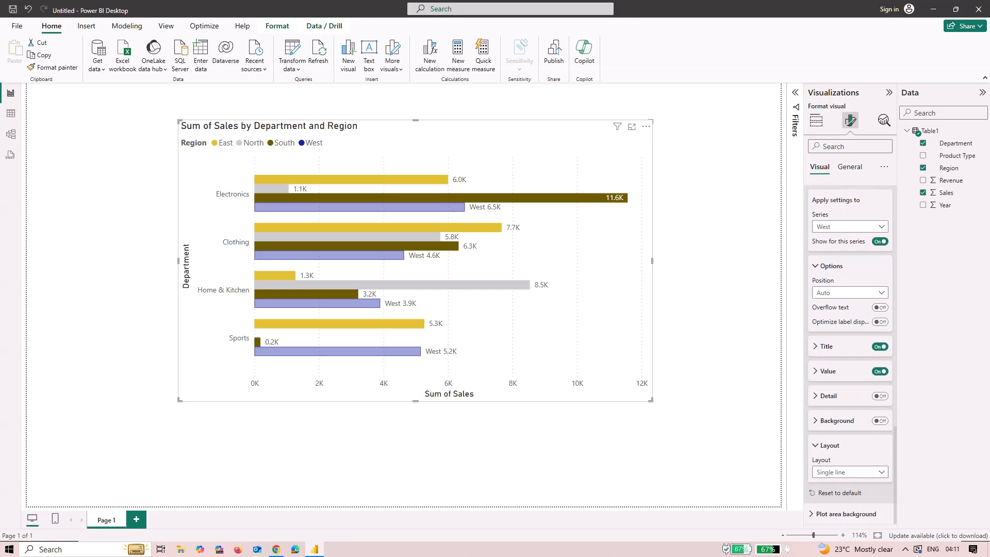
pyautogui.click(850, 472)
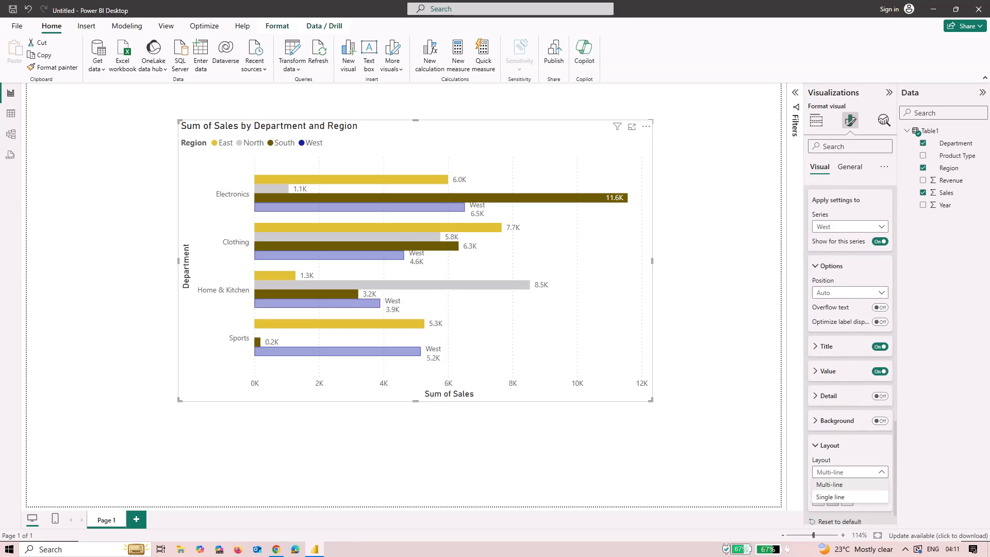
pyautogui.click(830, 498)
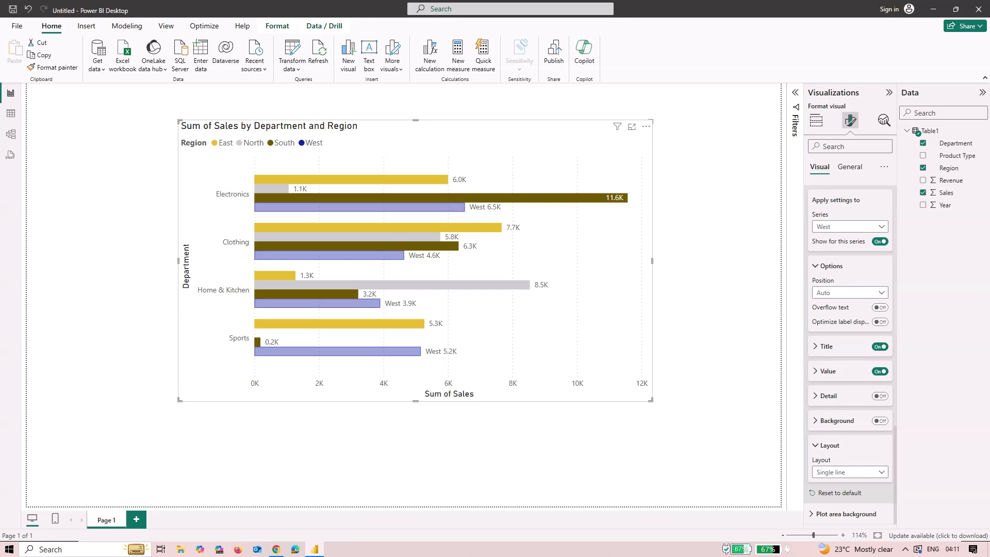
# Turn on the background of the West data labels.
pyautogui.click(880, 421)
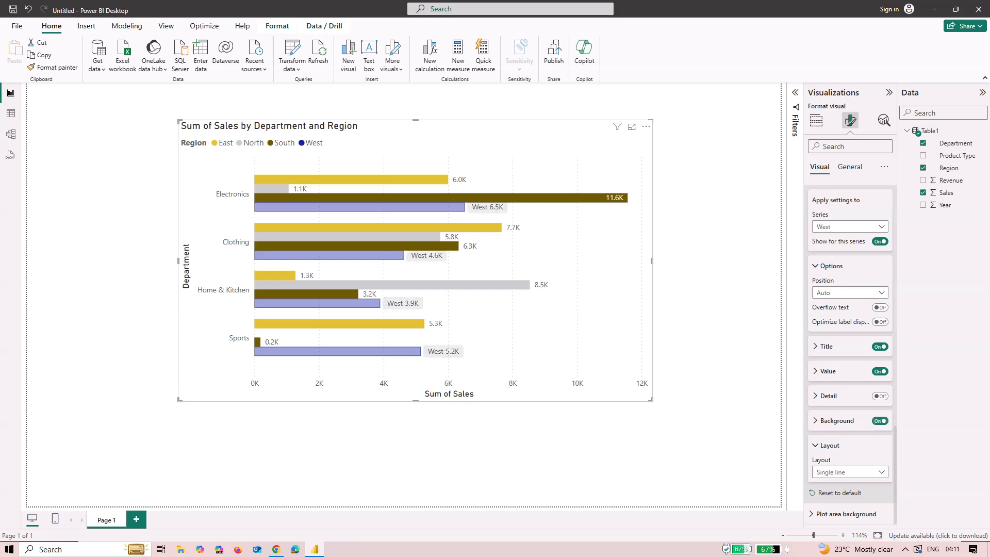
pyautogui.scroll(5, 850, 350)
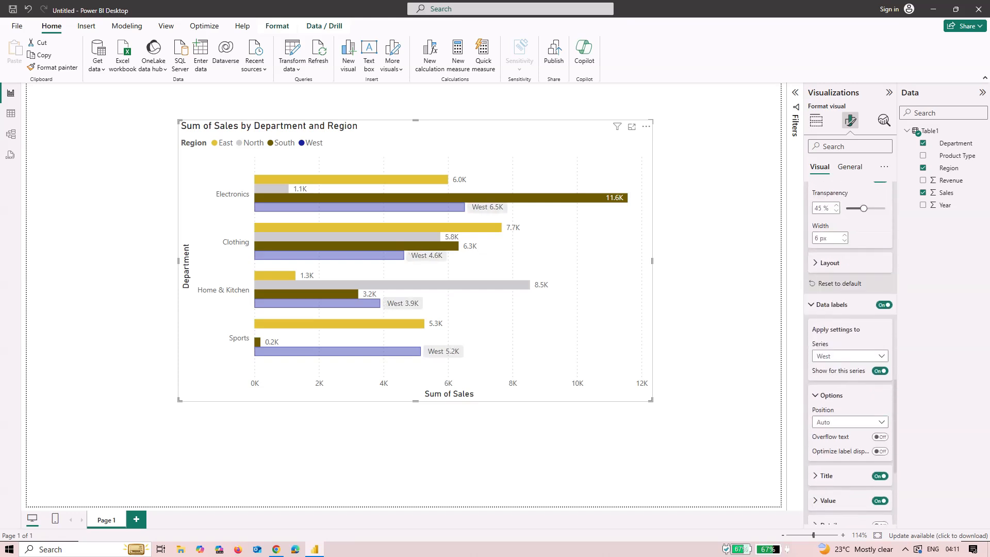
pyautogui.scroll(5, 849, 350)
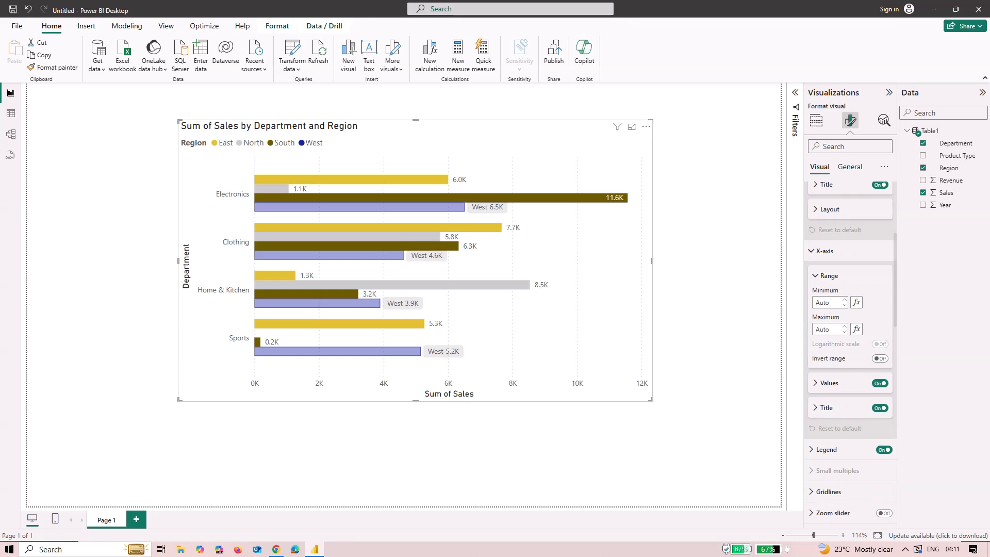
# Try Heading 2 for the chart title and set its heading level to Heading 6.
pyautogui.click(849, 167)
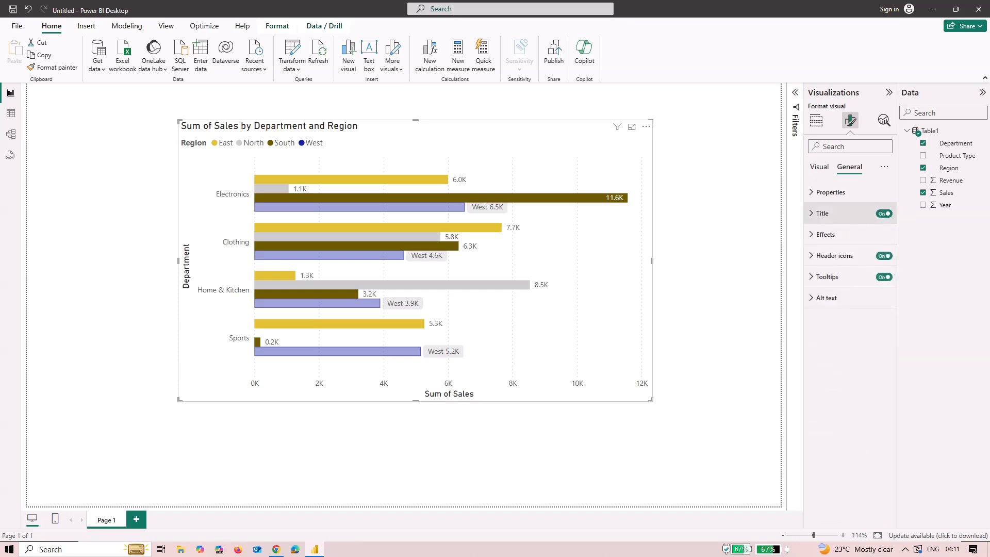
pyautogui.click(825, 213)
pyautogui.click(825, 213)
pyautogui.click(824, 213)
pyautogui.click(849, 291)
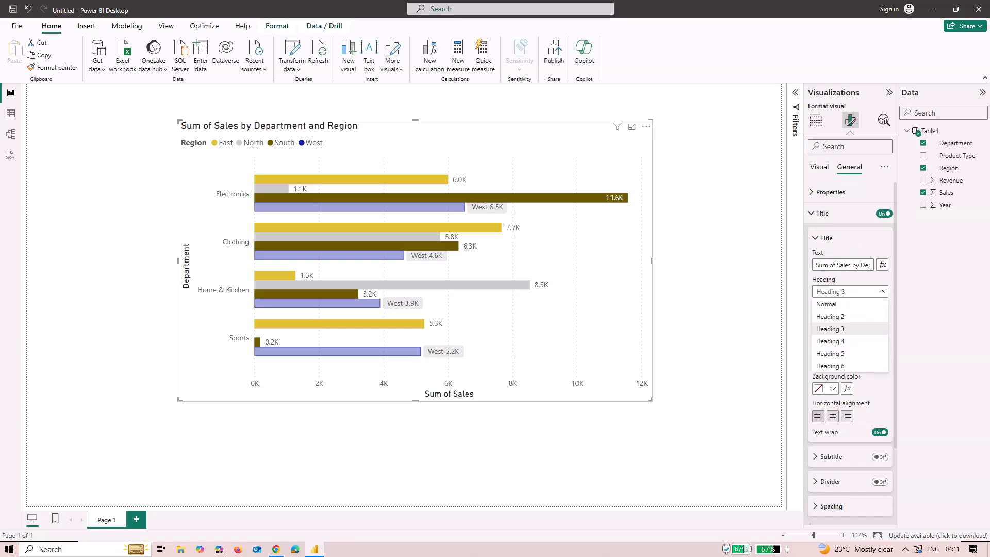
pyautogui.click(830, 328)
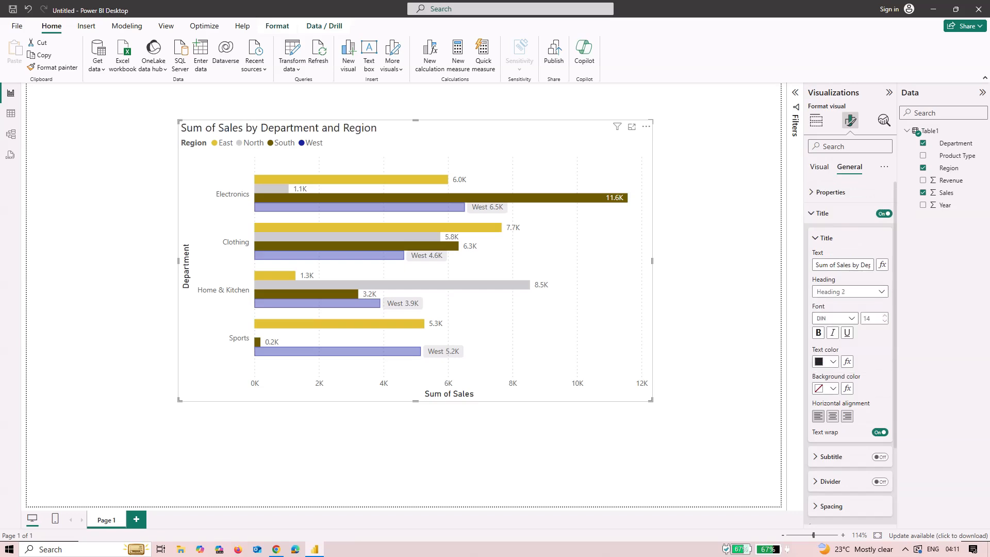
pyautogui.click(850, 291)
pyautogui.click(830, 332)
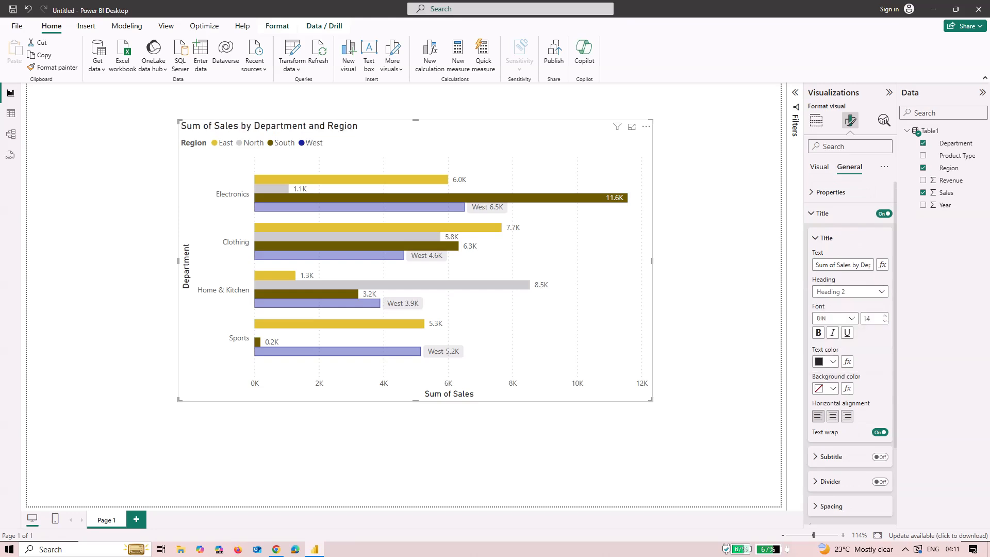
# Set the chart title's font to Arial Black at size 16.
pyautogui.click(835, 318)
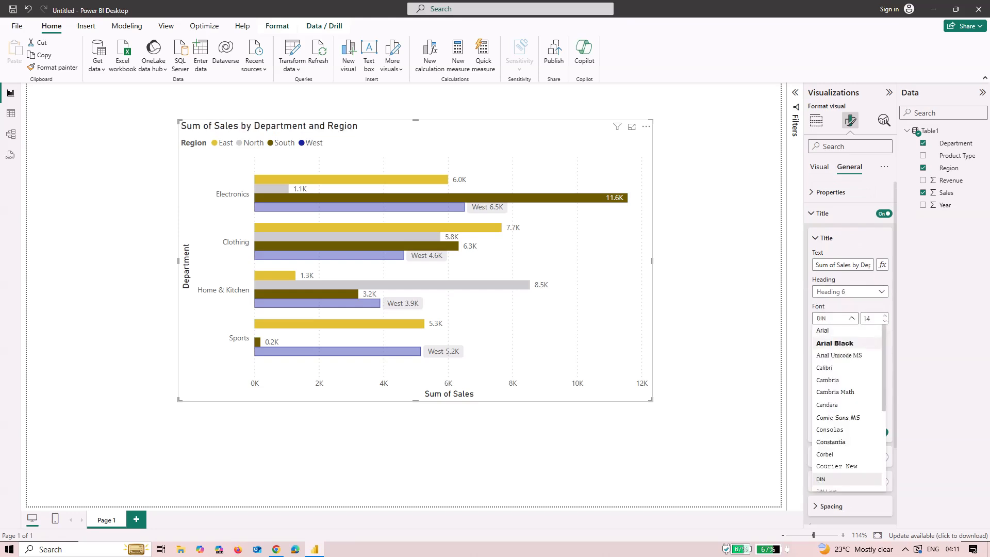
pyautogui.click(830, 343)
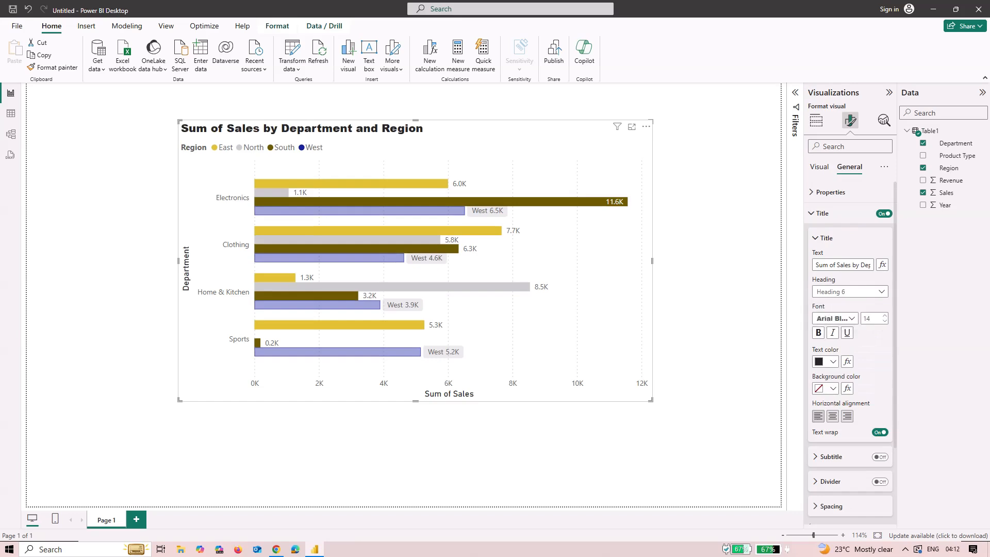
pyautogui.click(885, 316)
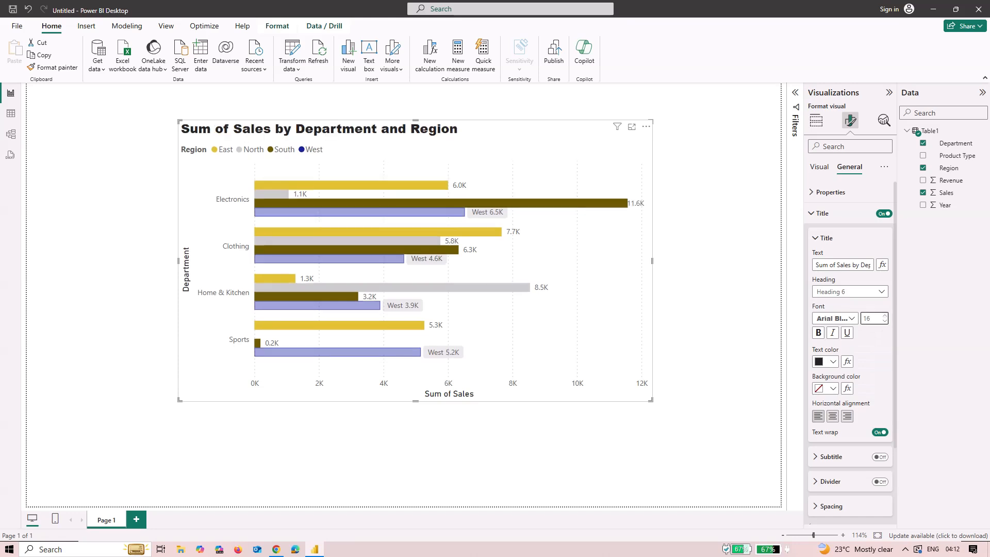
# Examine the title's subtitle and divider options and the chart's effects settings.
pyautogui.scroll(-3, 850, 352)
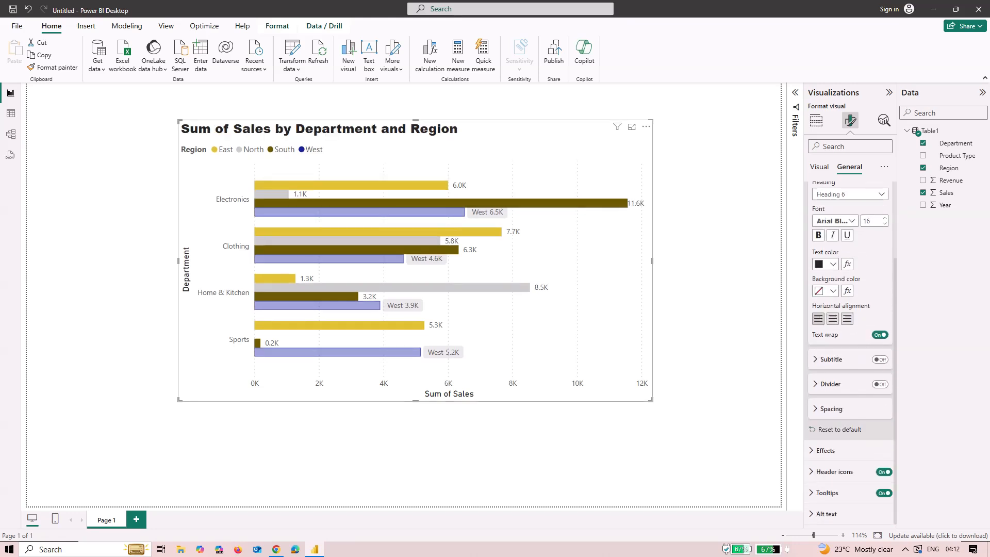
pyautogui.click(830, 360)
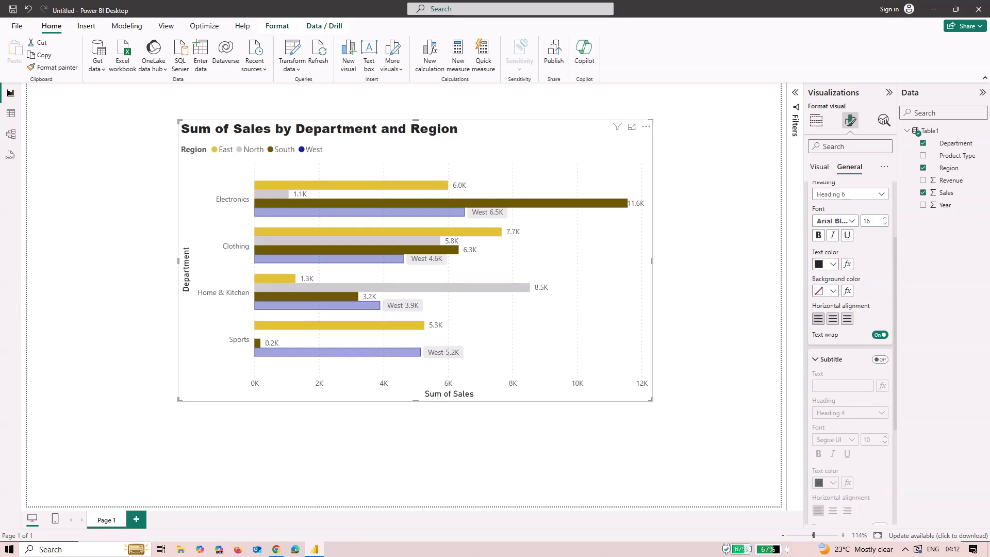
pyautogui.scroll(-3, 850, 359)
pyautogui.click(831, 384)
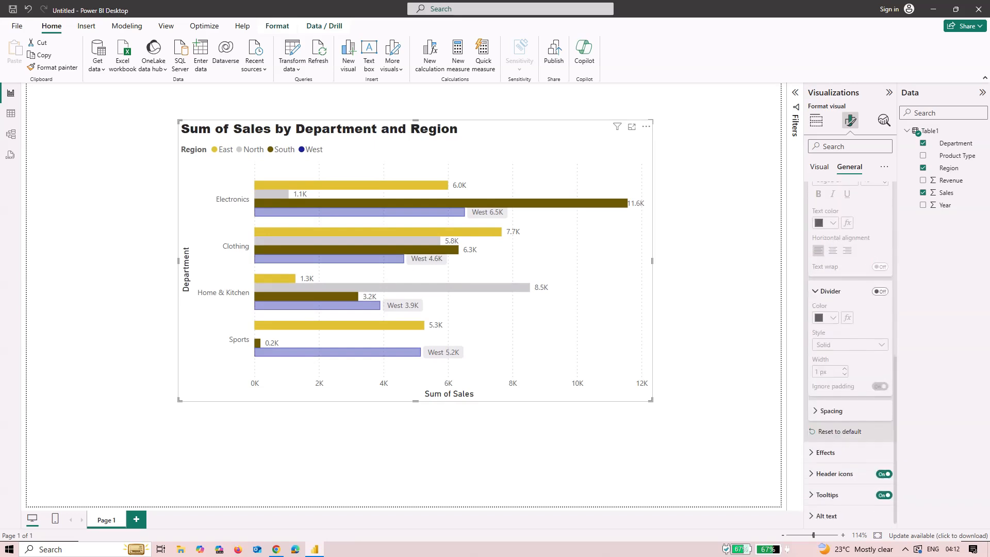
pyautogui.click(825, 450)
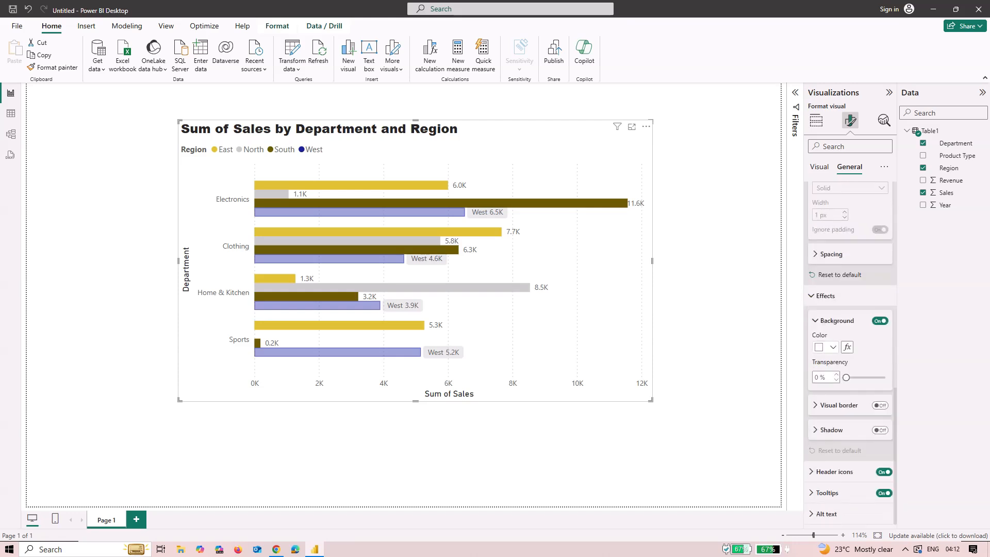
# Try blue, dark olive (#6d5a00) and pink chart backgrounds, and set the background transparency to 68%.
pyautogui.click(831, 347)
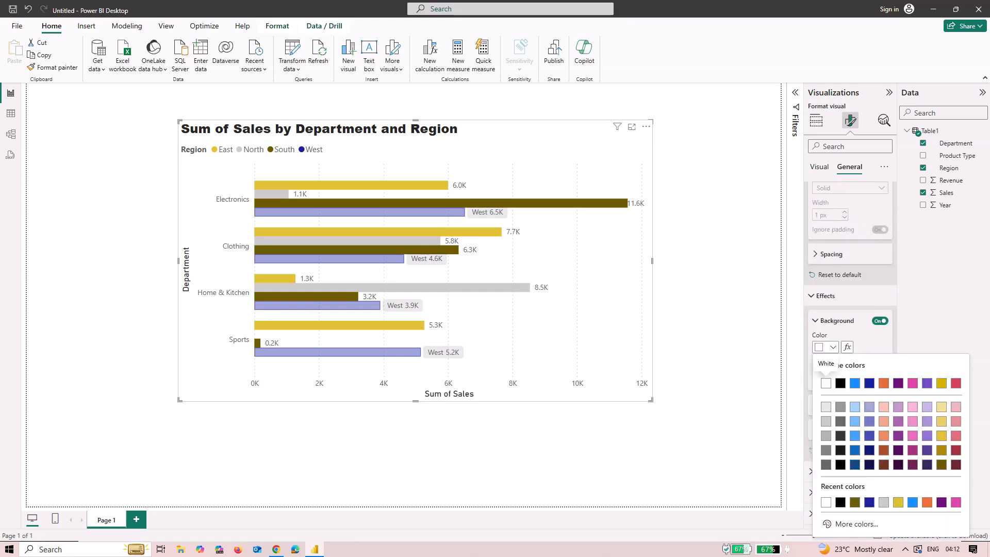
pyautogui.click(855, 383)
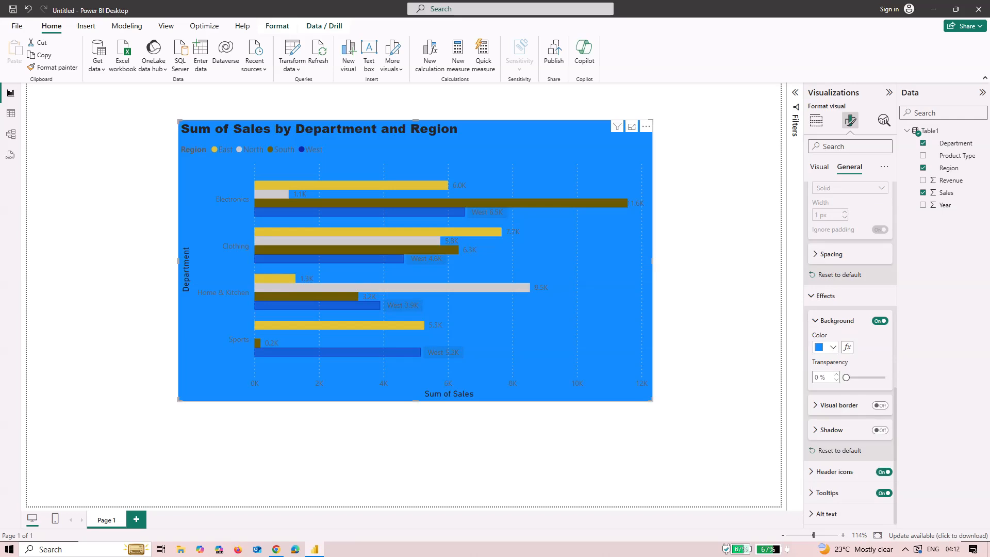
pyautogui.click(831, 347)
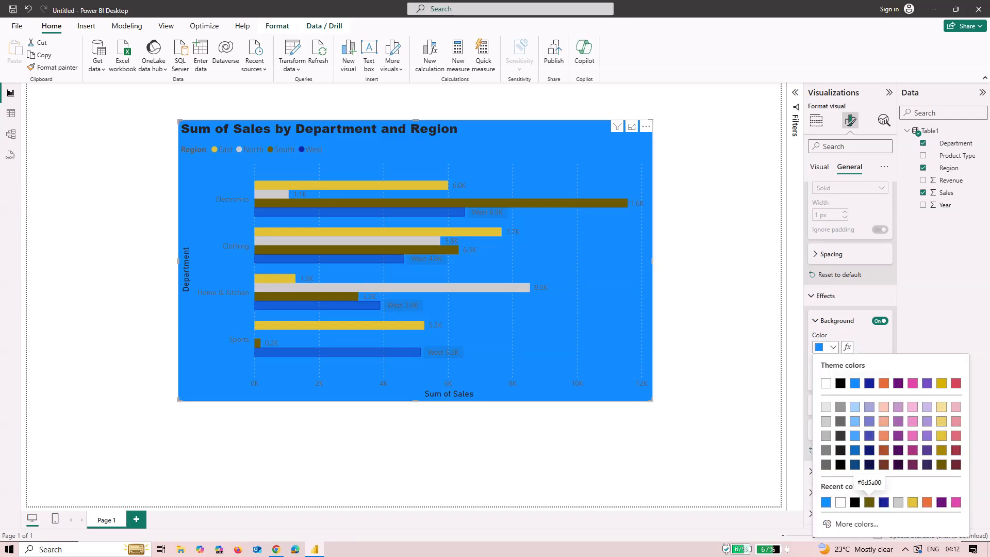
pyautogui.click(869, 502)
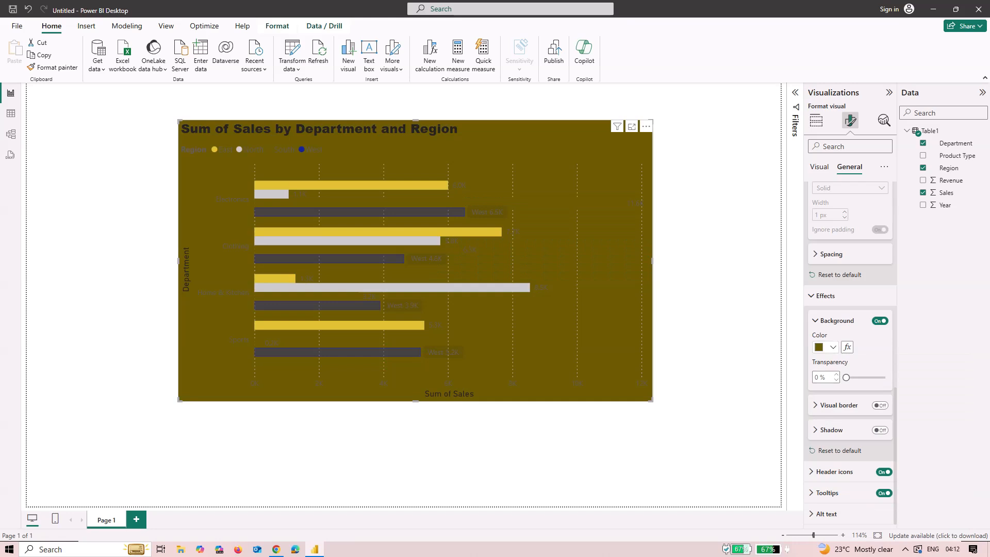
pyautogui.click(831, 346)
pyautogui.click(955, 502)
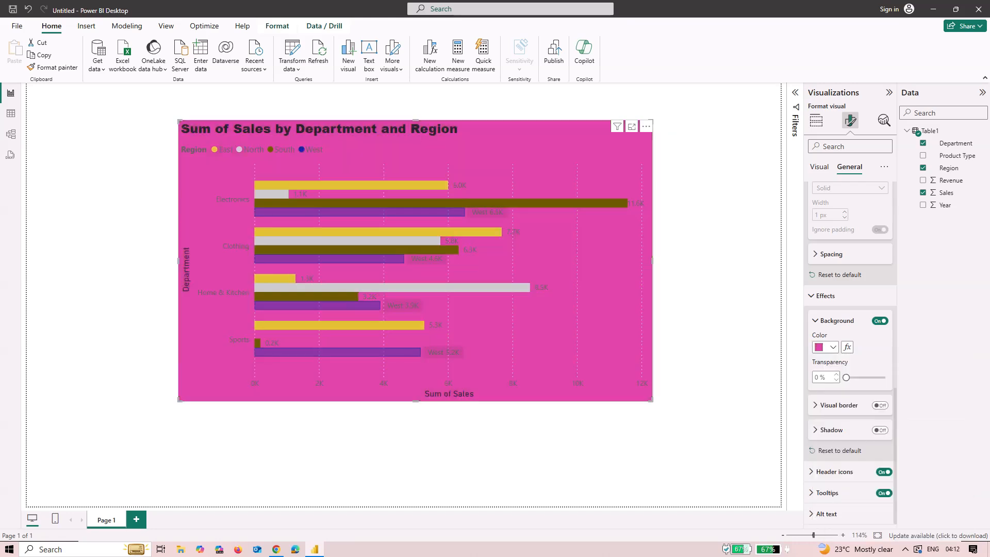
pyautogui.moveTo(846, 378); pyautogui.dragTo(872, 378)
# Try a dark blue visual border around the chart with rounded corners of 23 px.
pyautogui.click(839, 405)
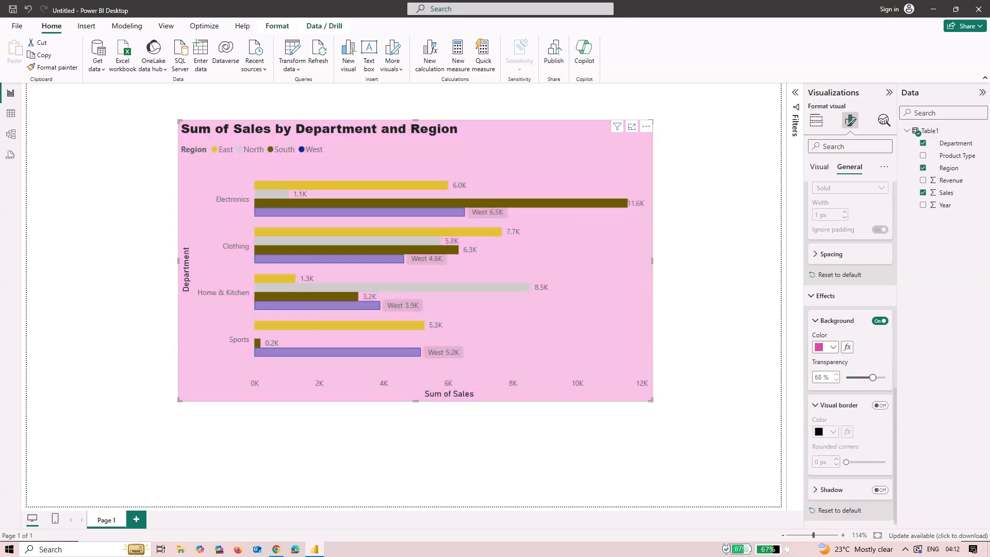
pyautogui.click(879, 405)
pyautogui.scroll(-2, 880, 407)
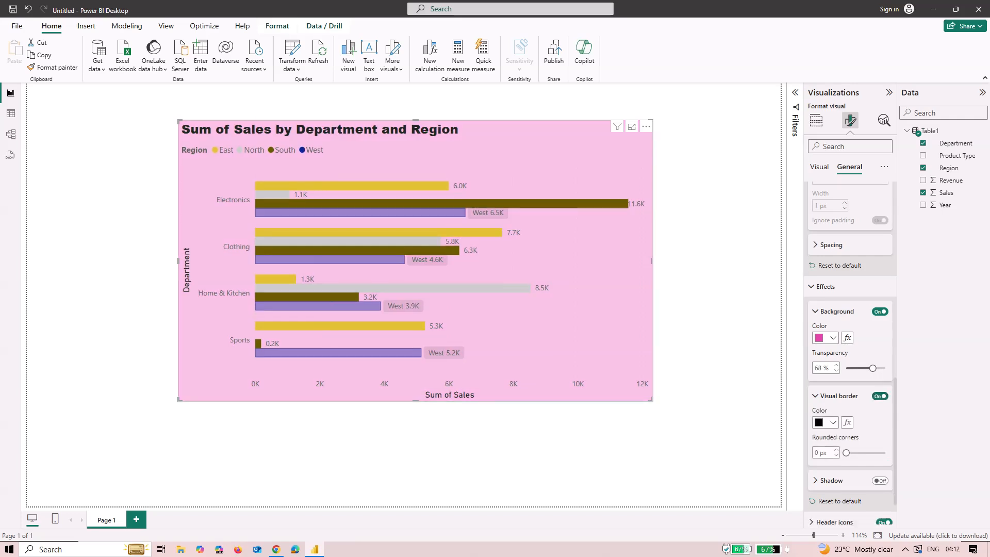
pyautogui.click(827, 371)
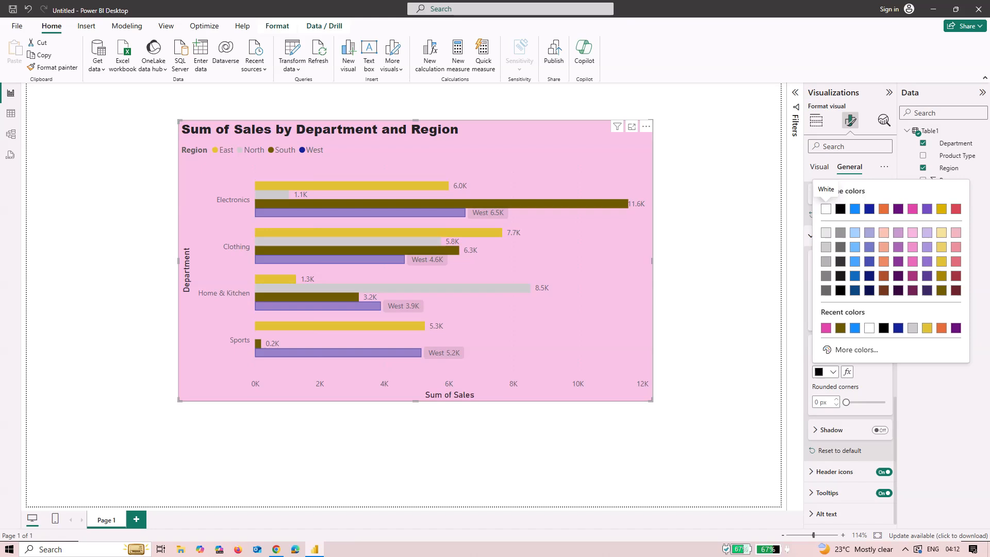
pyautogui.click(898, 328)
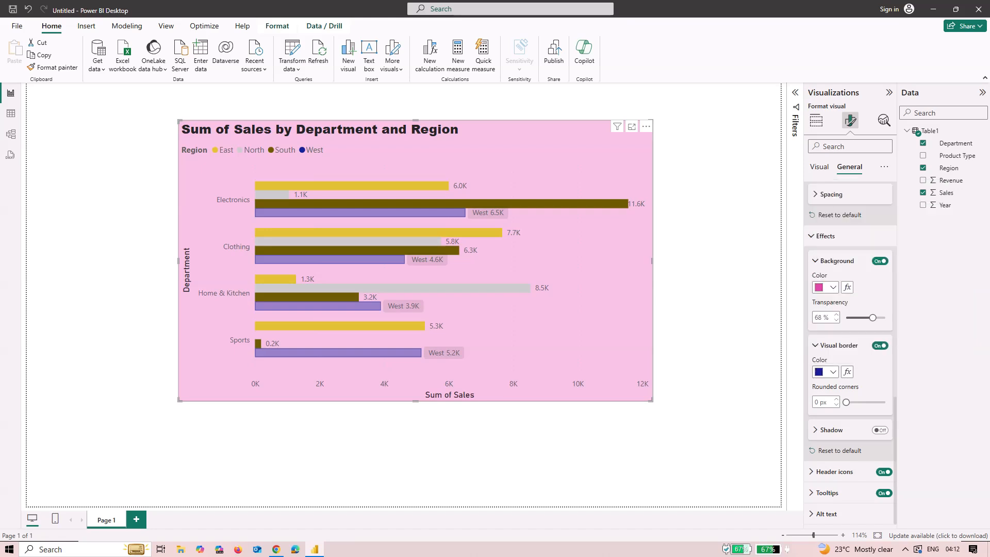
pyautogui.moveTo(846, 402); pyautogui.dragTo(875, 403)
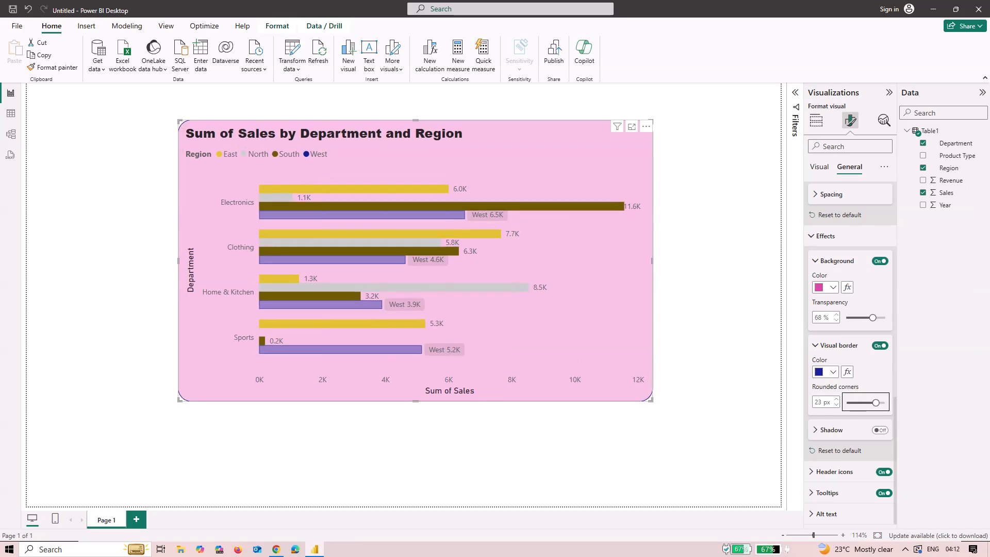
# Turn on the chart's shadow and try its offset as Inside.
pyautogui.click(815, 430)
pyautogui.click(881, 430)
pyautogui.scroll(-2, 849, 361)
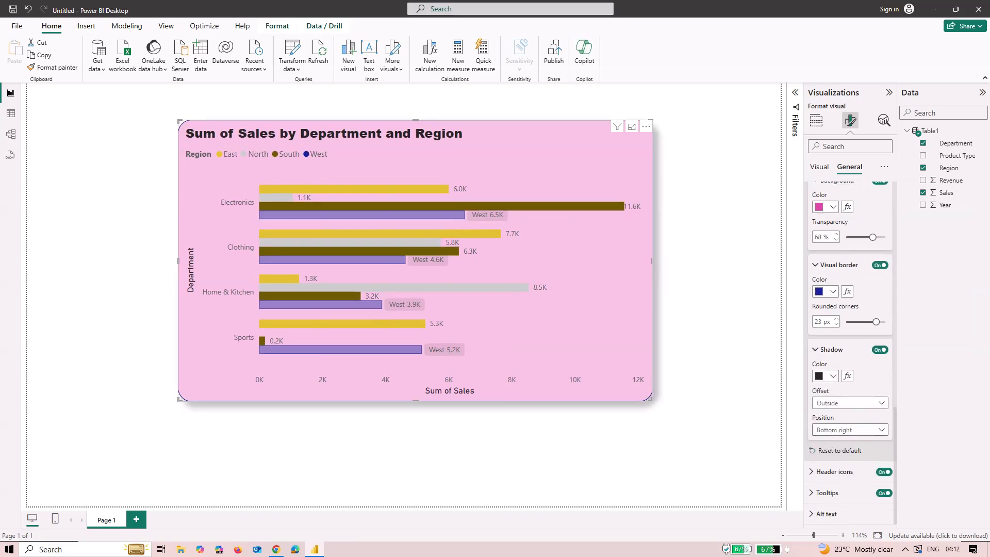
pyautogui.click(850, 402)
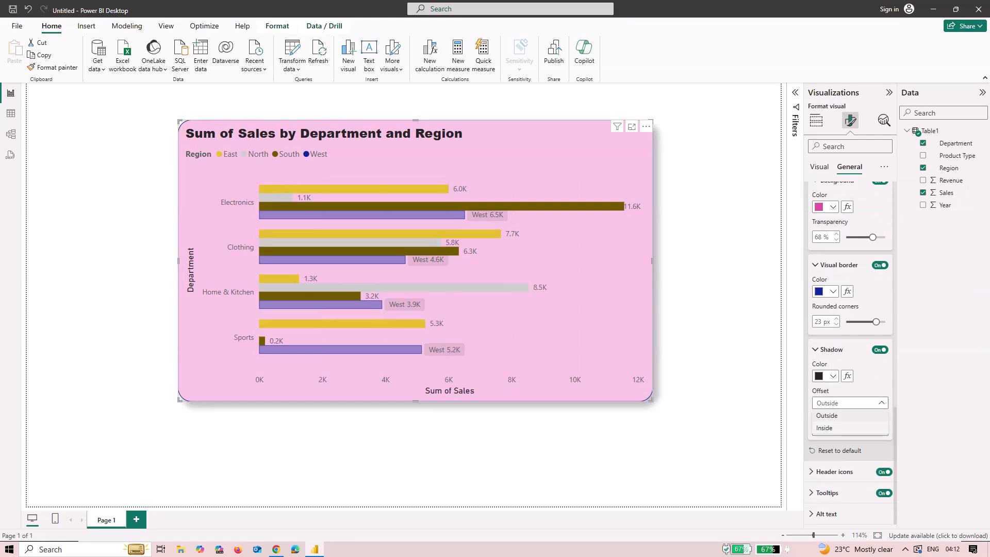
pyautogui.click(825, 428)
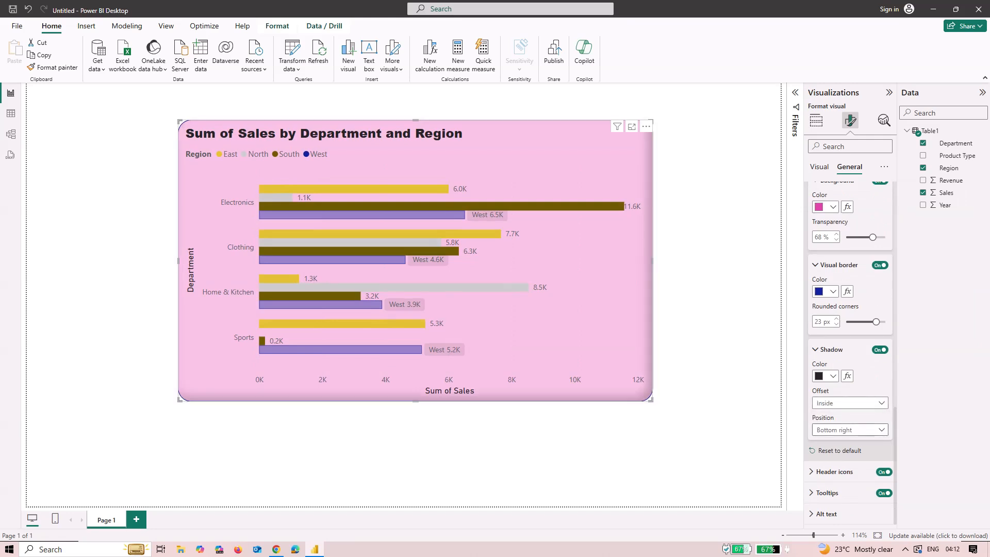
# Try the shadow positions Top right, Bottom right, Bottom left and Center for the chart.
pyautogui.click(849, 430)
pyautogui.click(830, 380)
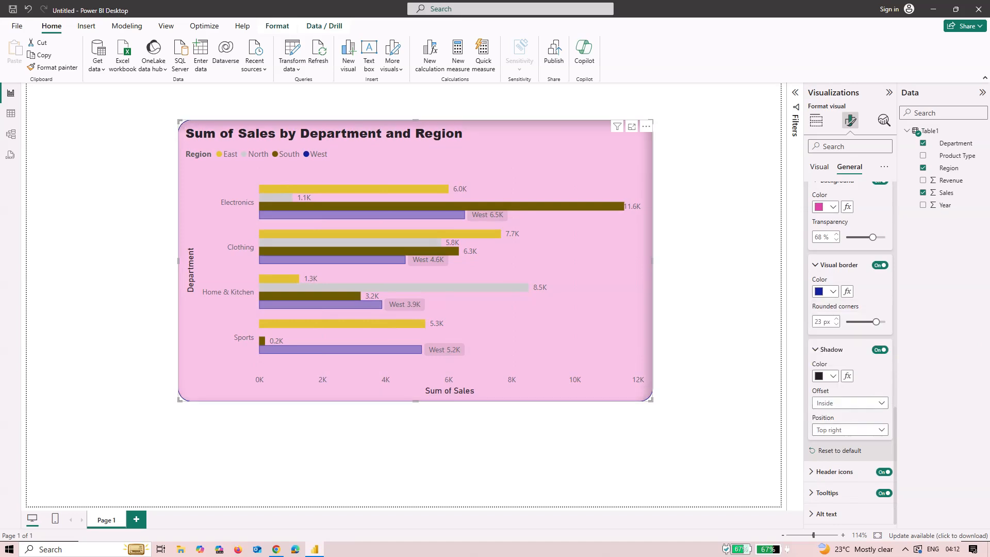
pyautogui.click(850, 430)
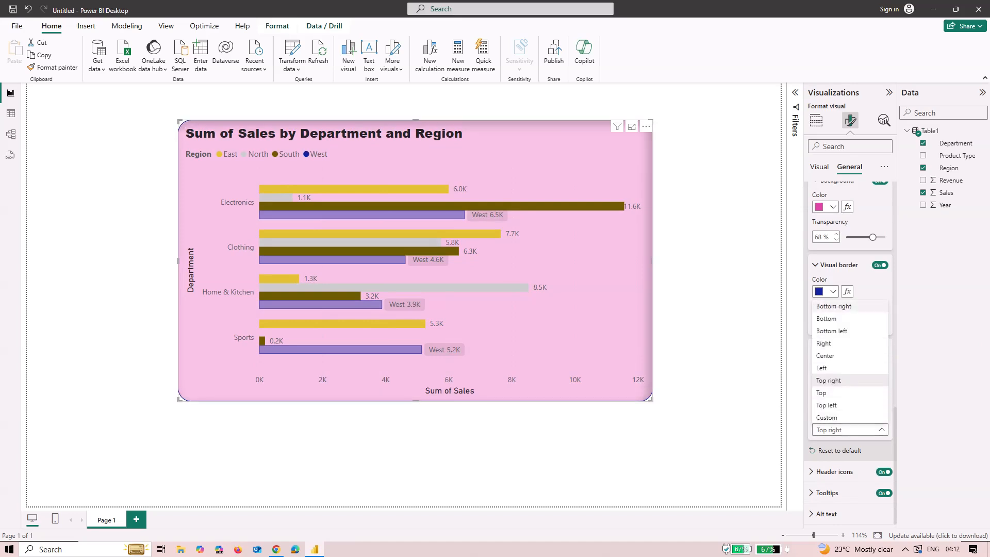
pyautogui.click(833, 306)
pyautogui.click(850, 429)
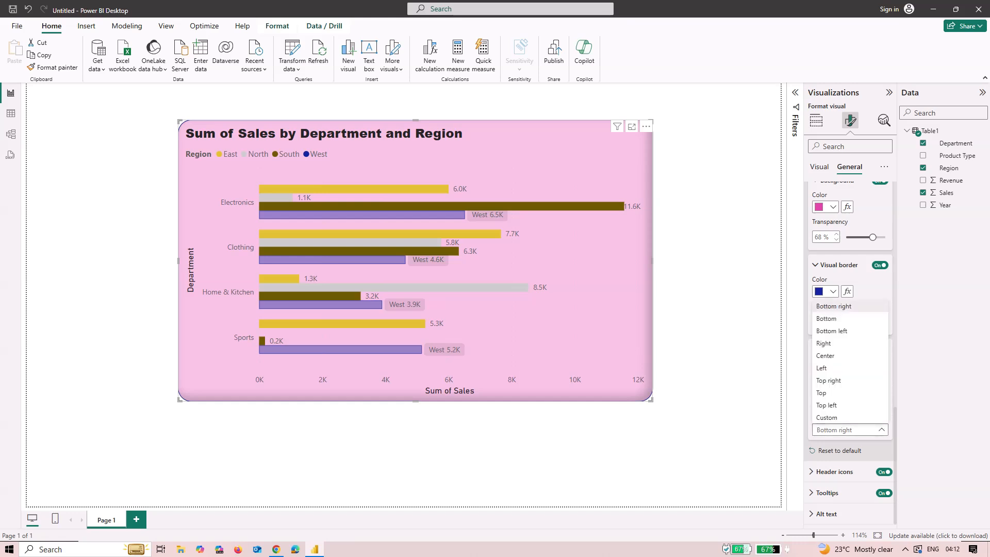
pyautogui.click(831, 331)
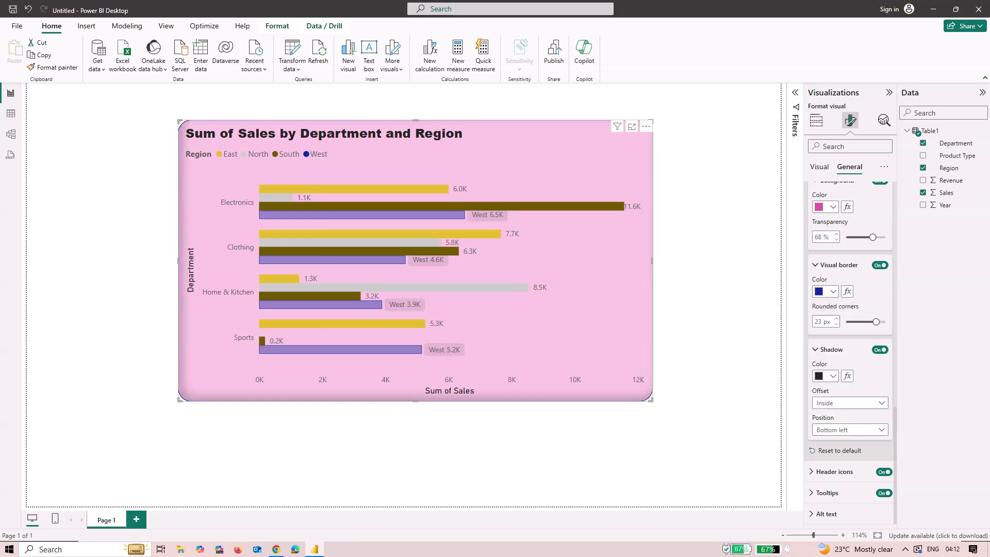
pyautogui.click(850, 430)
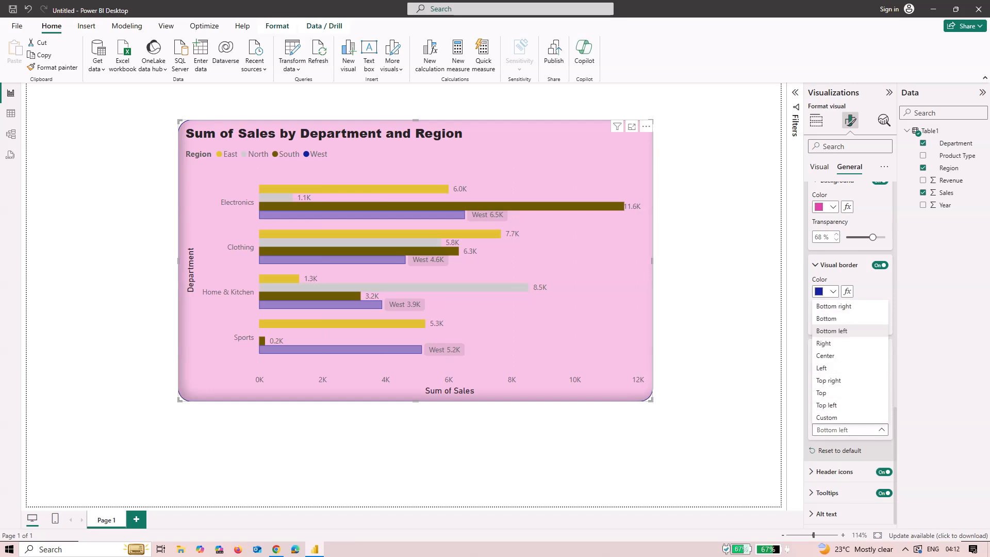
pyautogui.click(826, 355)
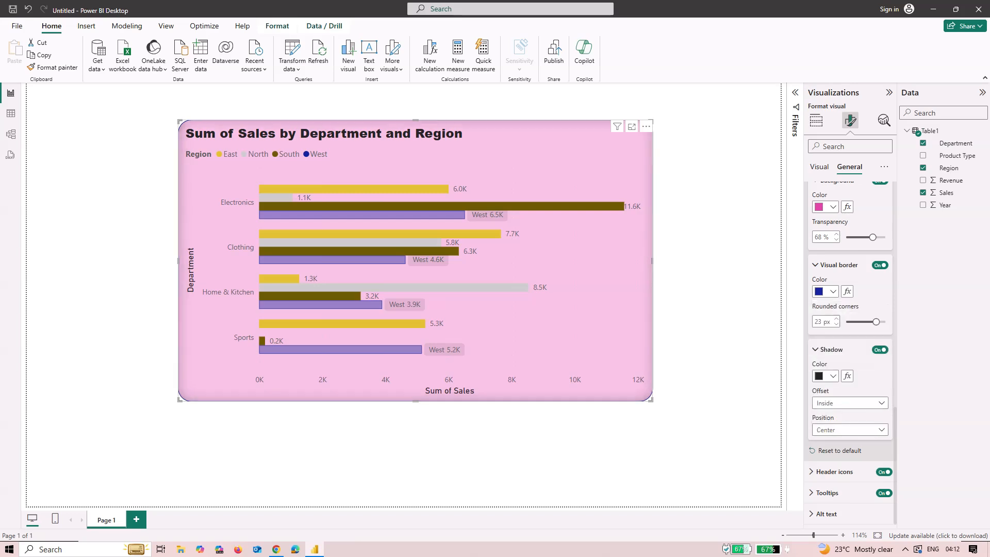
# Reset the chart's effects to default and turn on a shadow in pink.
pyautogui.click(839, 450)
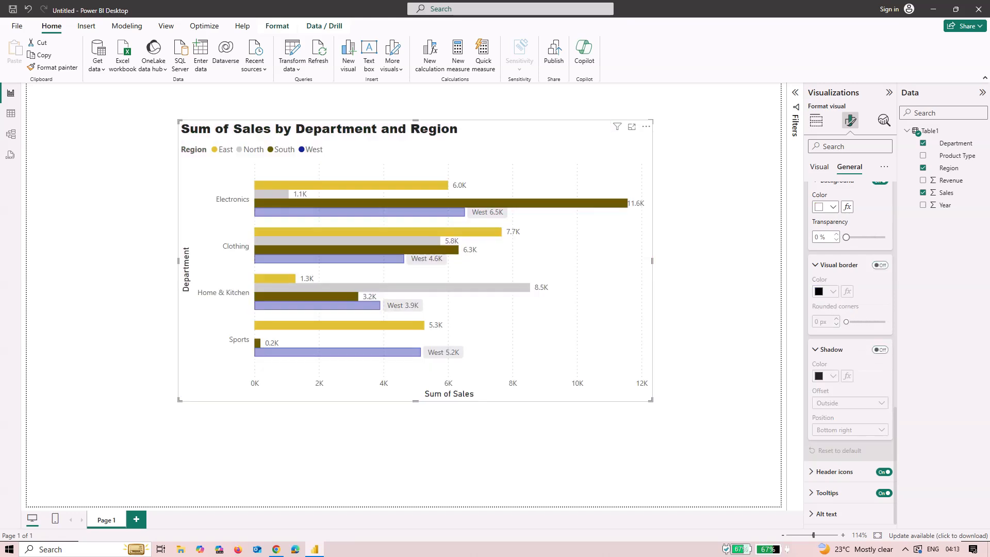
pyautogui.click(880, 349)
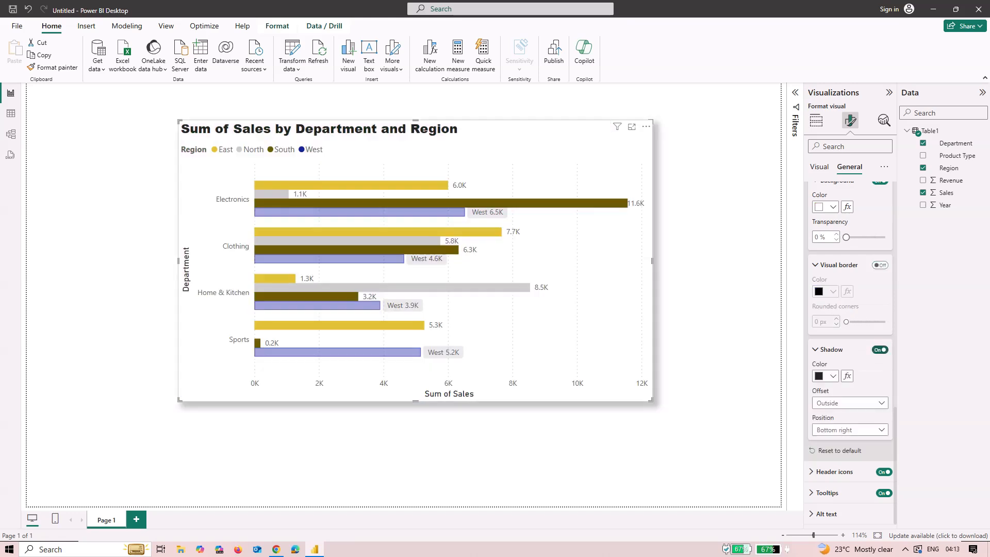
pyautogui.click(831, 376)
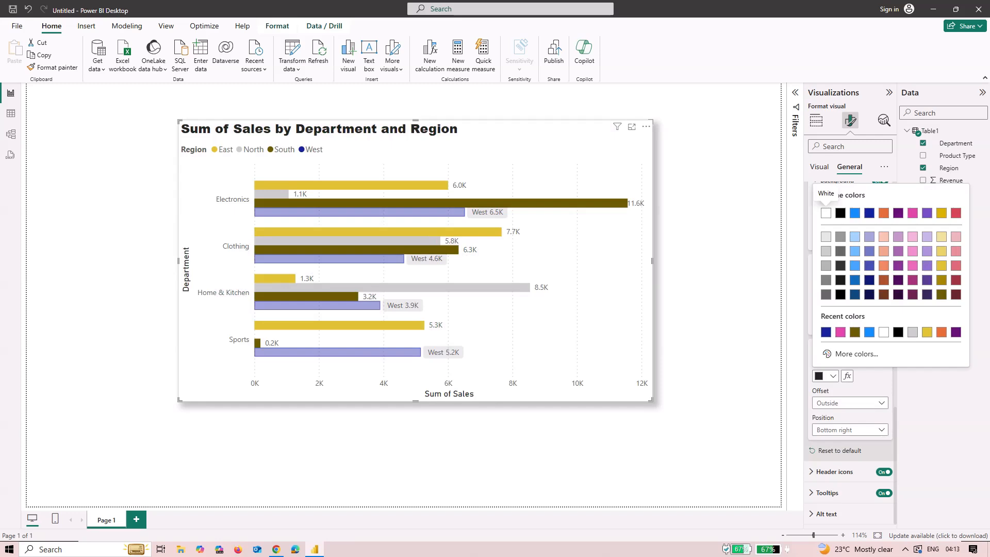
pyautogui.click(840, 332)
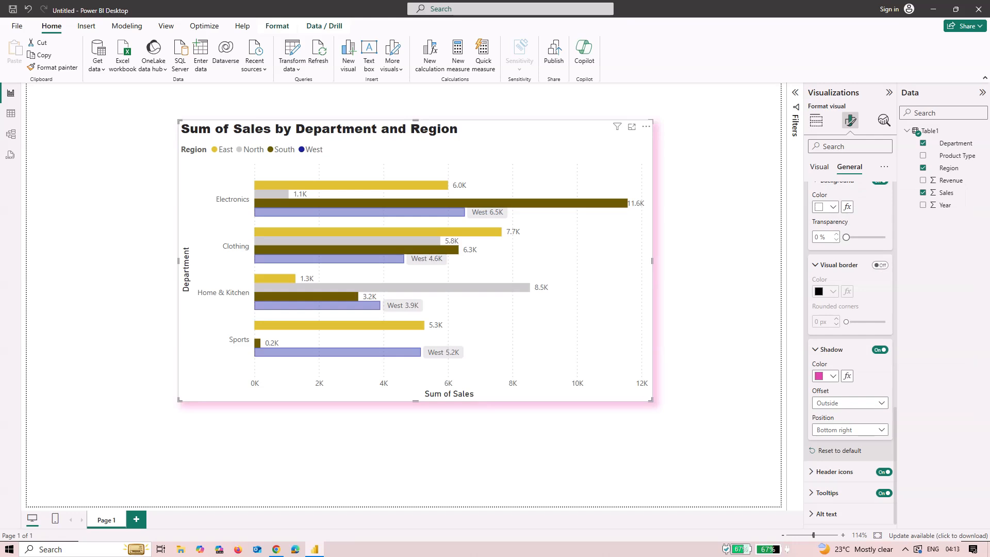
# Try a black background for the chart's header icons and set it back to white.
pyautogui.click(835, 472)
pyautogui.scroll(-4, 834, 472)
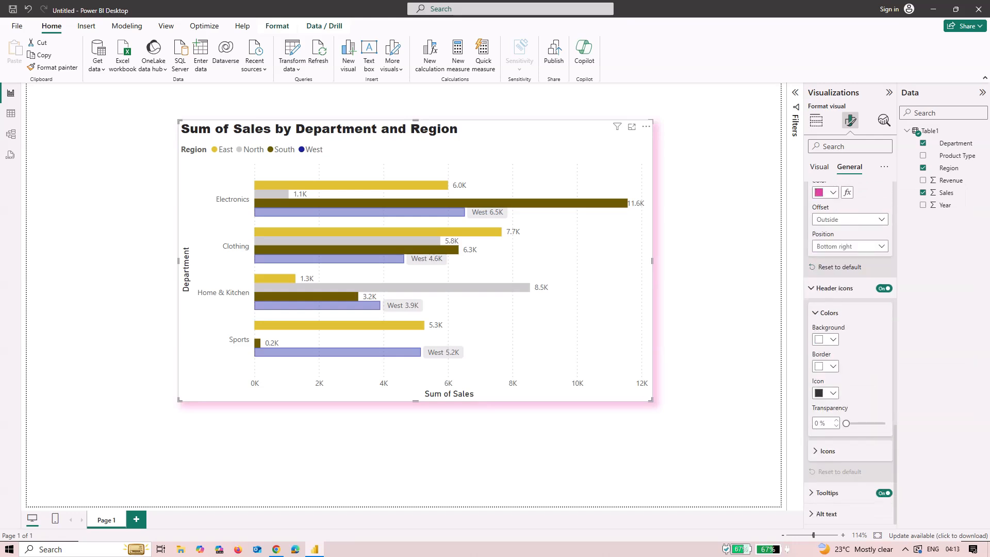
pyautogui.click(825, 339)
pyautogui.click(836, 370)
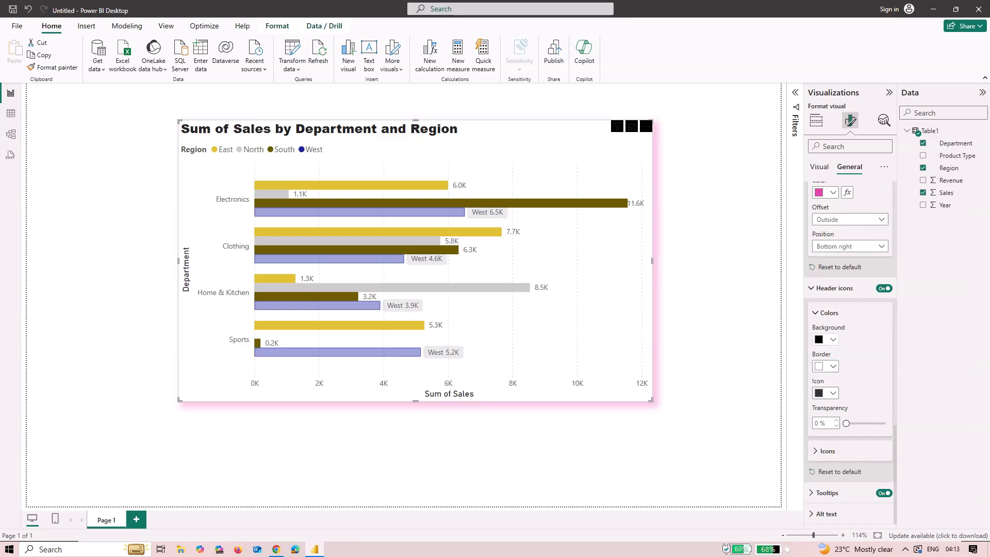
pyautogui.click(825, 339)
pyautogui.click(820, 370)
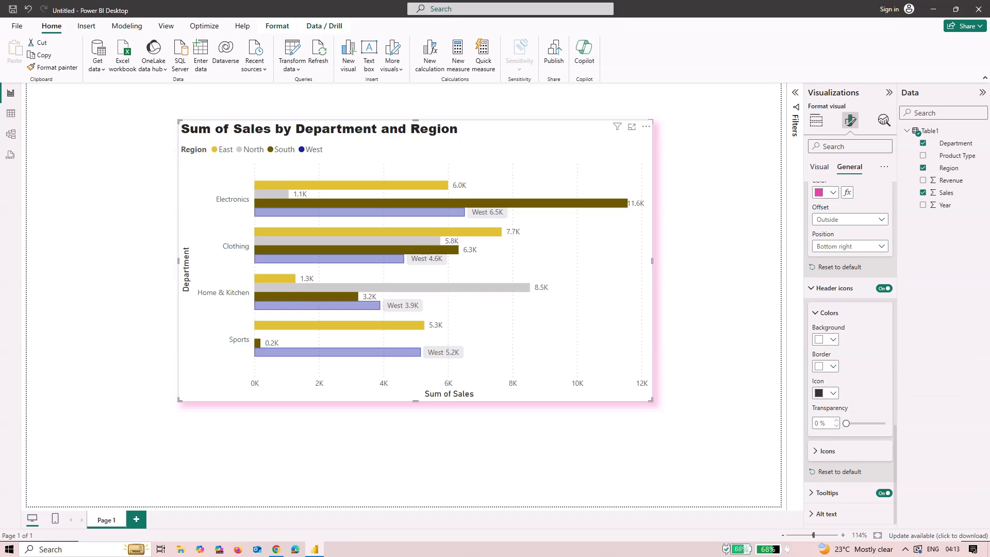
# Try blue as the header icon color and reset the header icon settings to default.
pyautogui.click(826, 393)
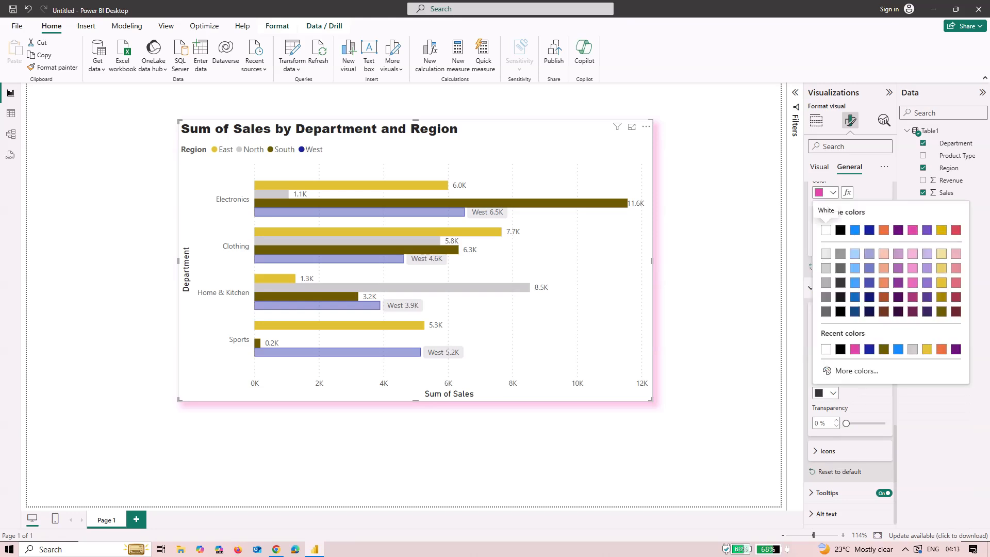
pyautogui.click(854, 229)
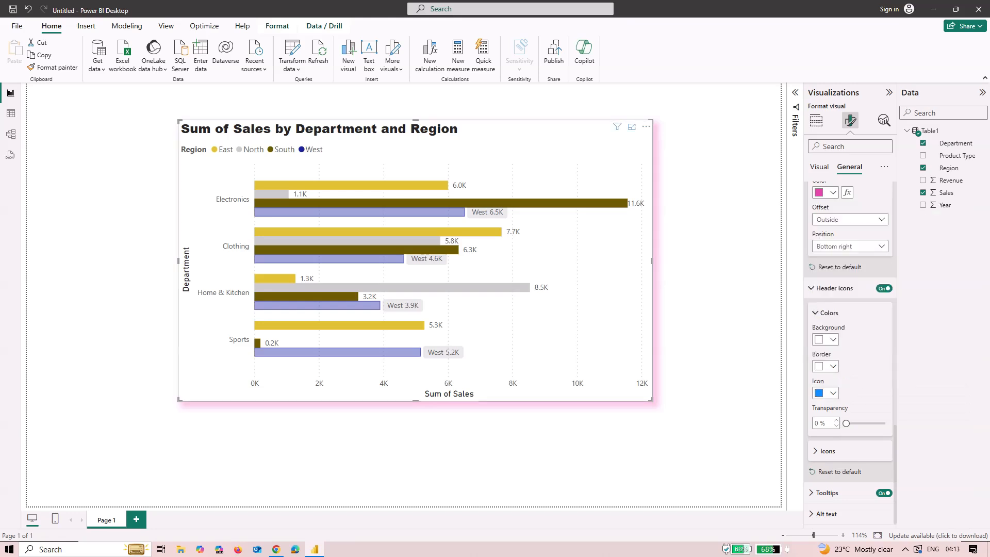
pyautogui.click(378, 232)
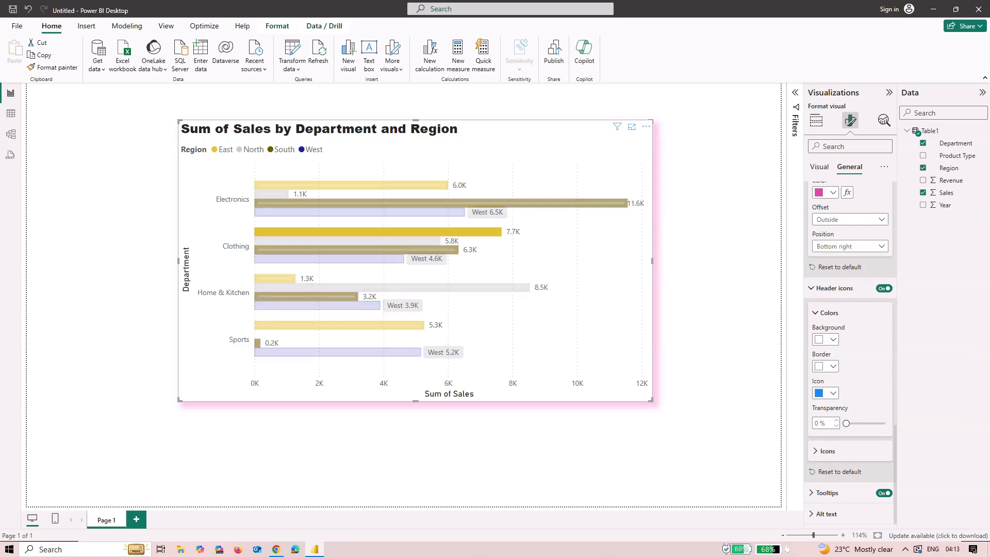
pyautogui.click(378, 232)
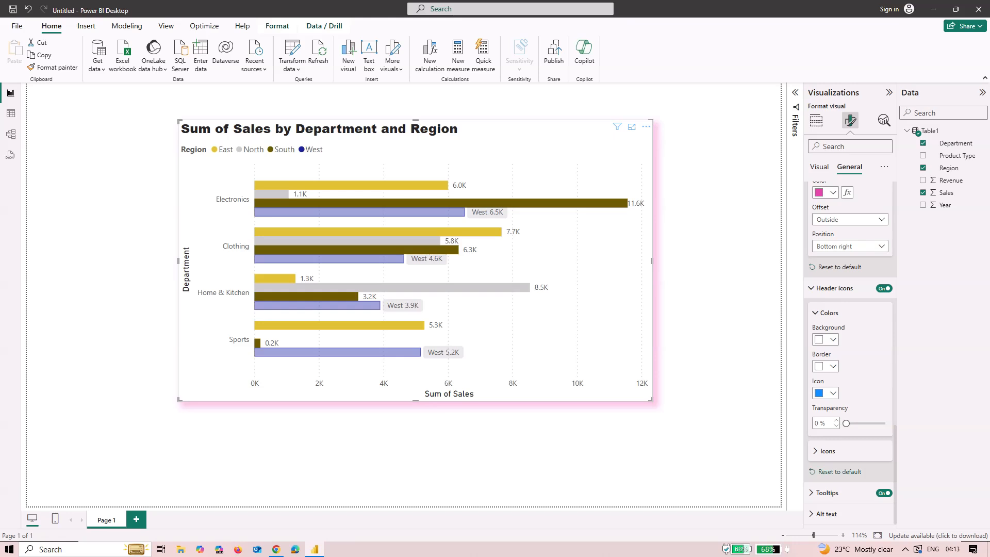
pyautogui.click(840, 471)
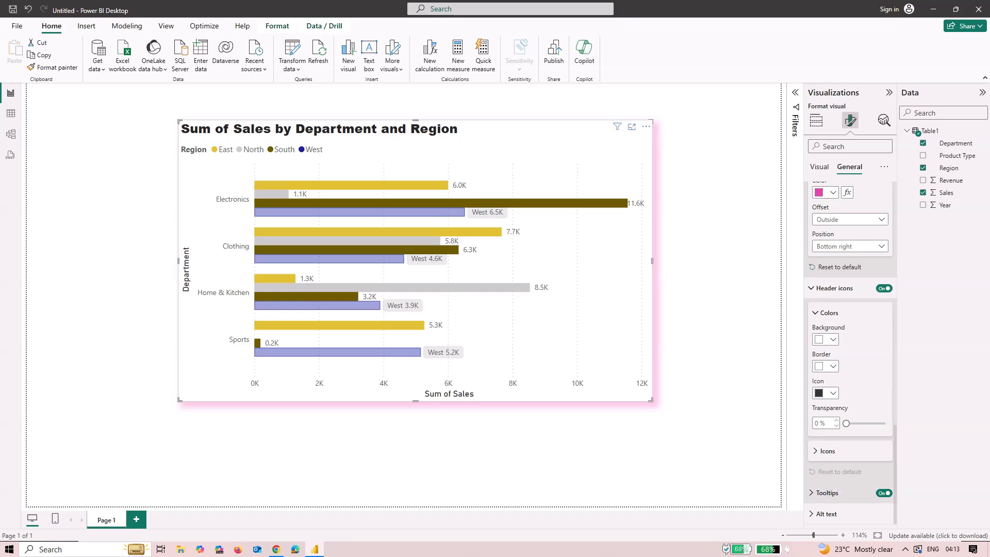
# Try Times New Roman at size 13 for the chart's tooltip text.
pyautogui.click(827, 493)
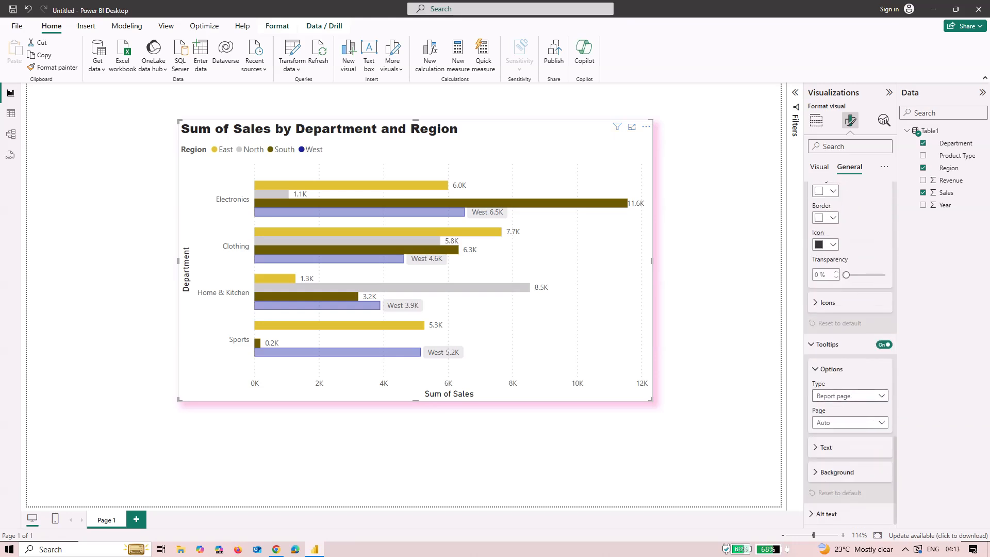
pyautogui.click(850, 395)
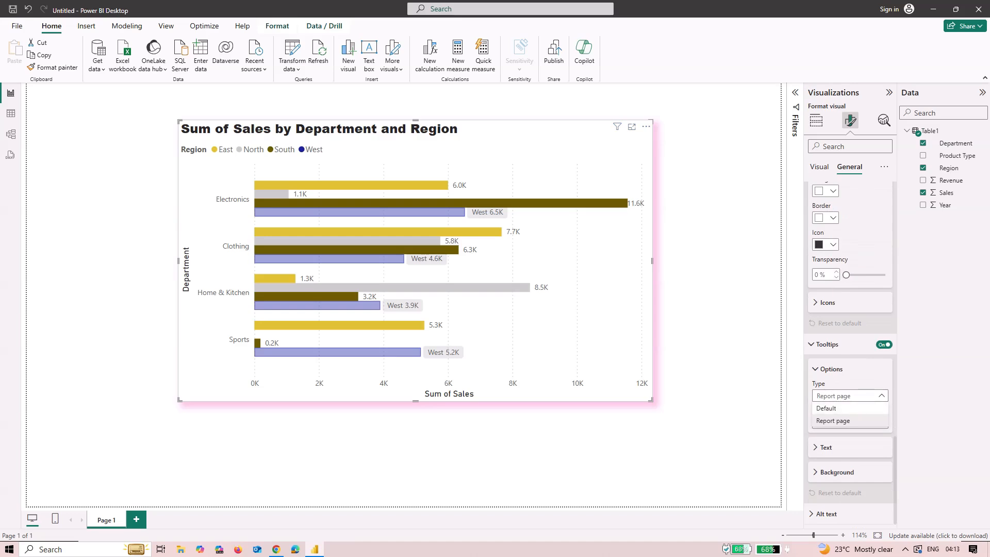
pyautogui.press('Escape')
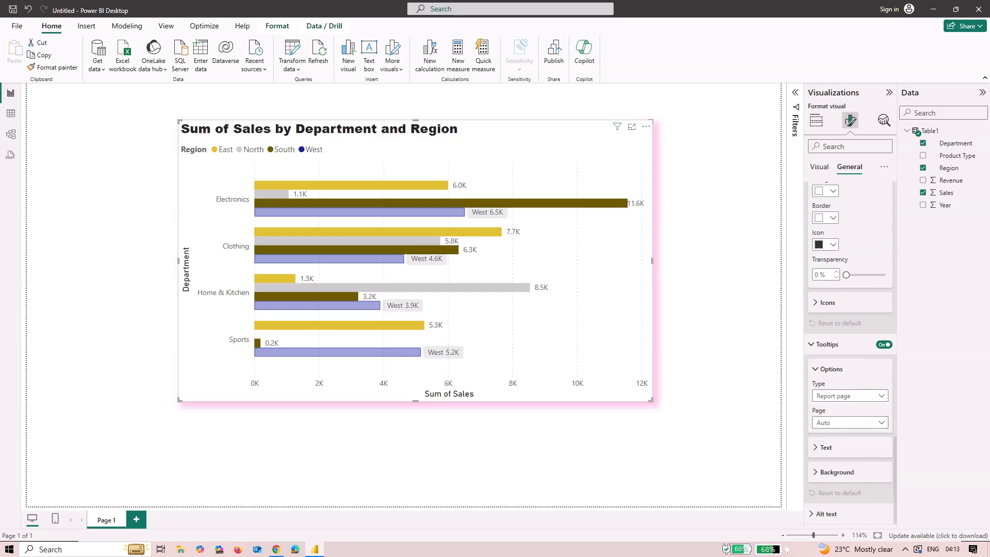
pyautogui.click(826, 447)
pyautogui.scroll(-3, 849, 361)
pyautogui.click(834, 350)
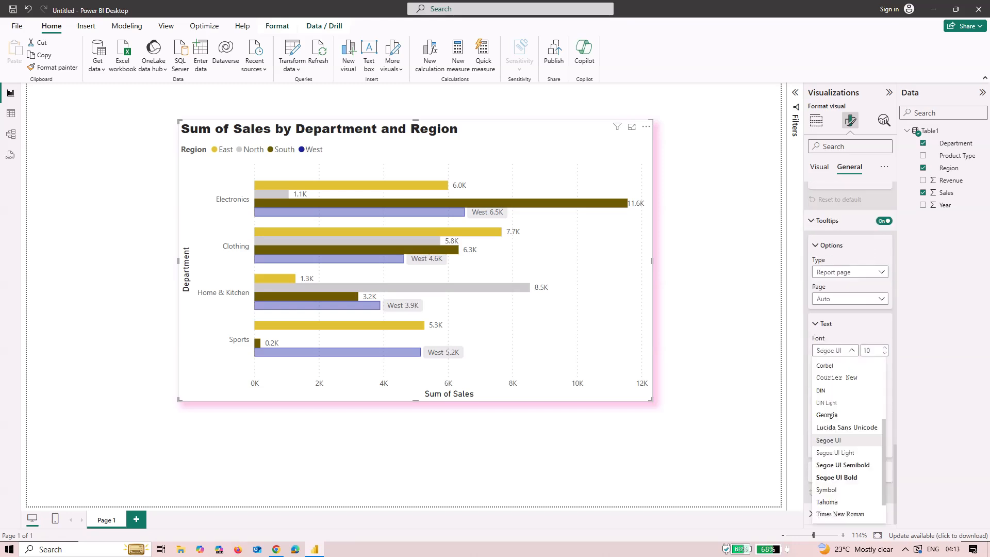
pyautogui.scroll(-2, 848, 438)
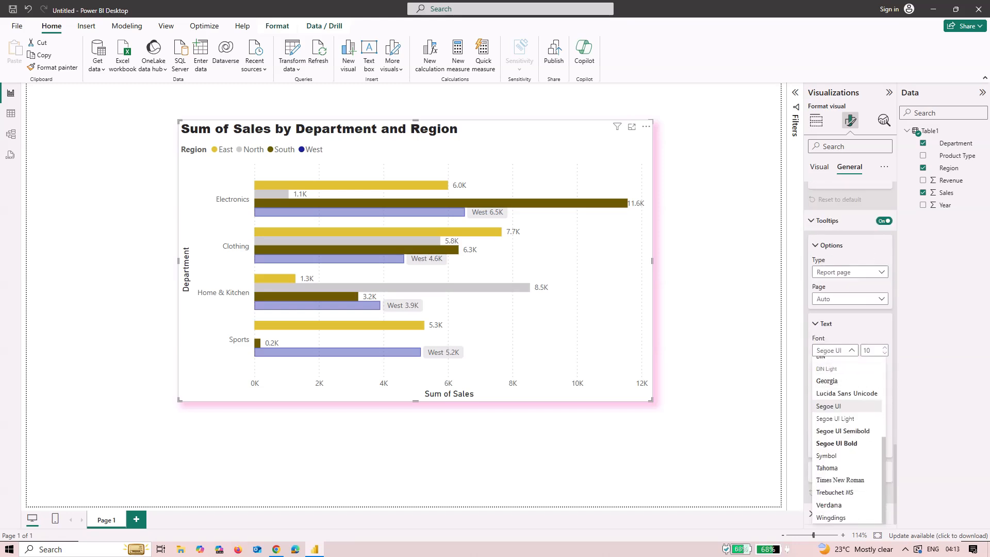
pyautogui.click(840, 480)
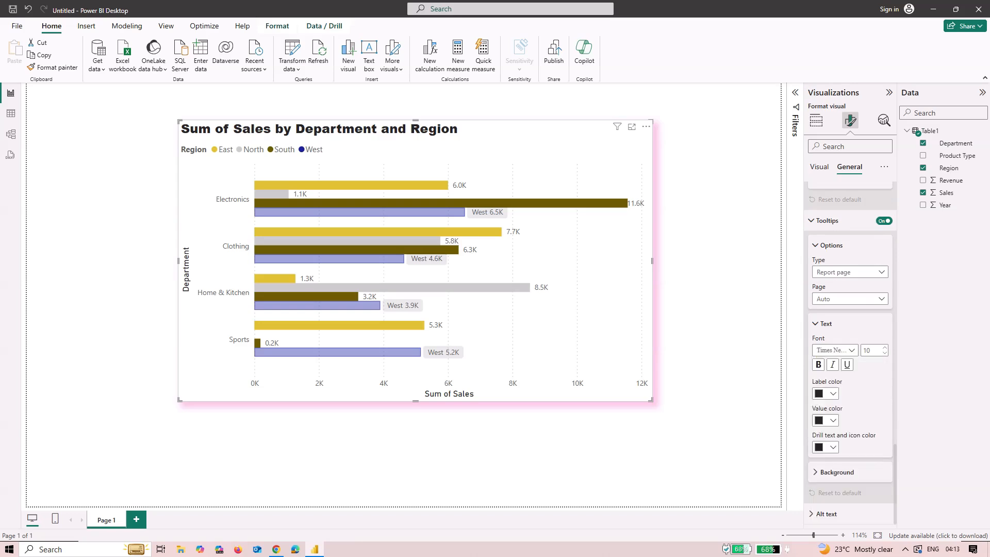
pyautogui.click(885, 347)
pyautogui.click(885, 347)
pyautogui.click(885, 347)
# Try pink and dark red as the tooltip label color and light gray as its value color.
pyautogui.click(825, 393)
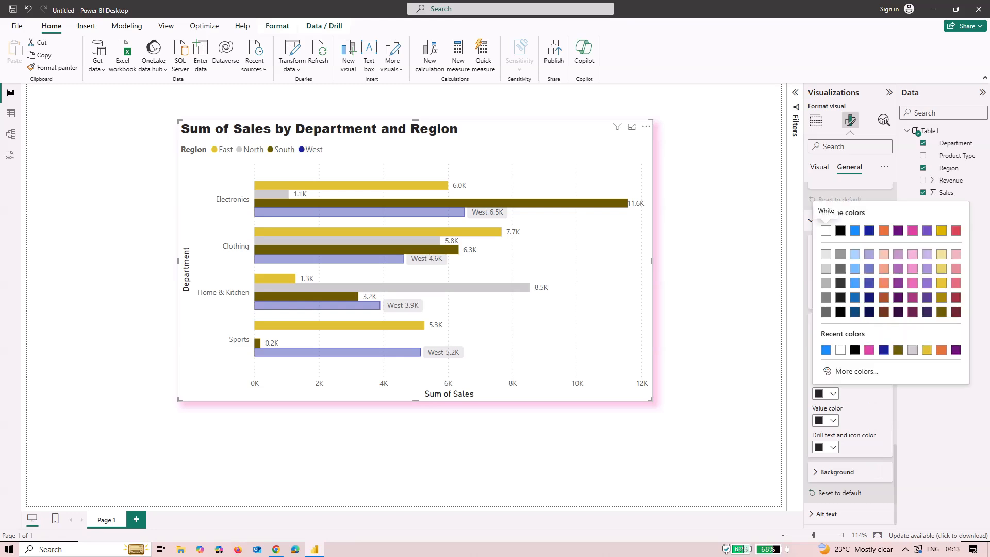
pyautogui.click(913, 231)
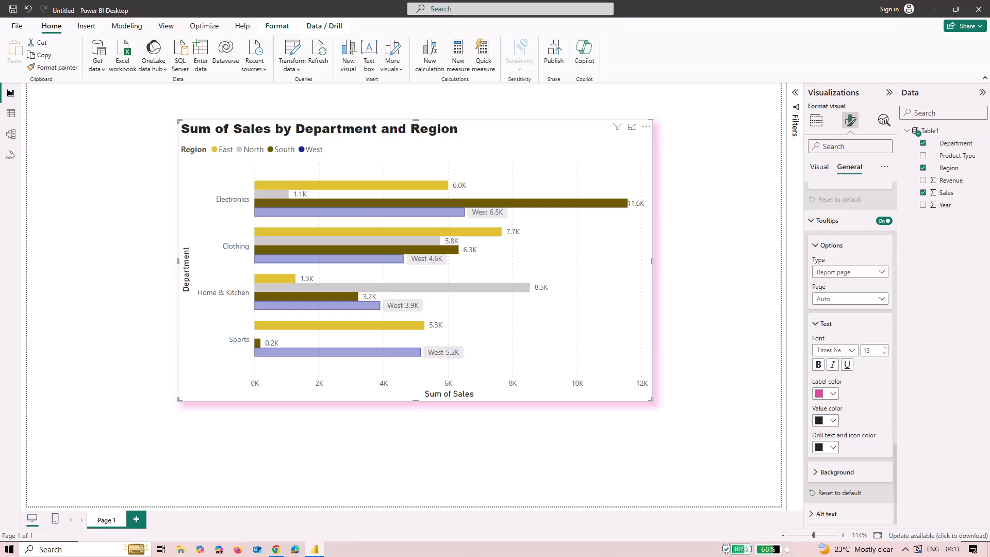
pyautogui.click(825, 394)
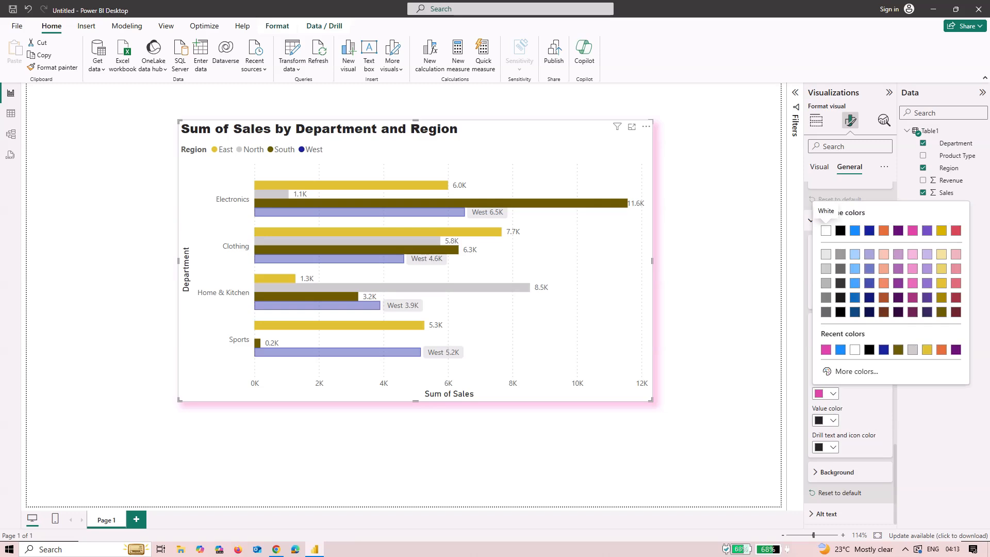
pyautogui.click(956, 298)
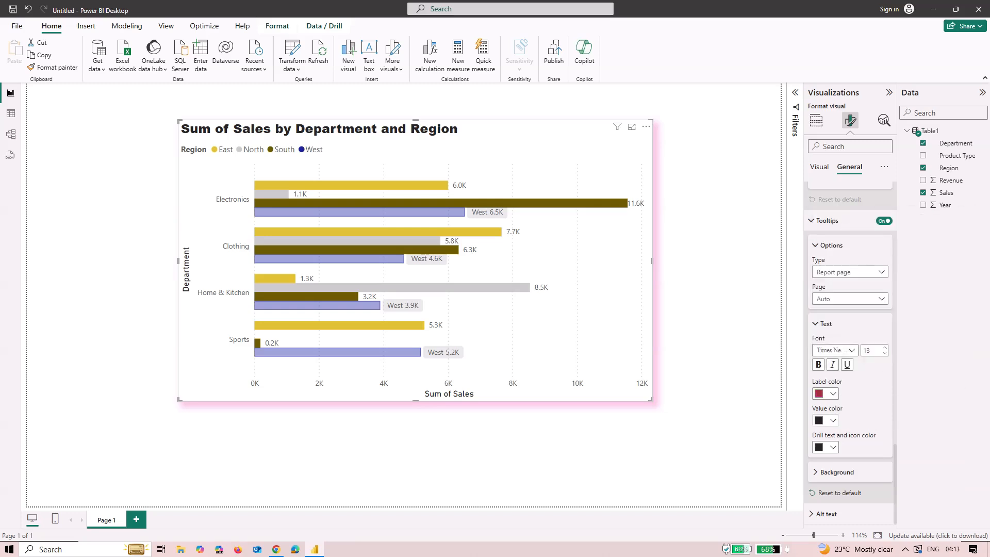
pyautogui.click(825, 420)
pyautogui.click(825, 257)
# Try blue and purple as the tooltip background color and reset the tooltip settings to default.
pyautogui.click(837, 472)
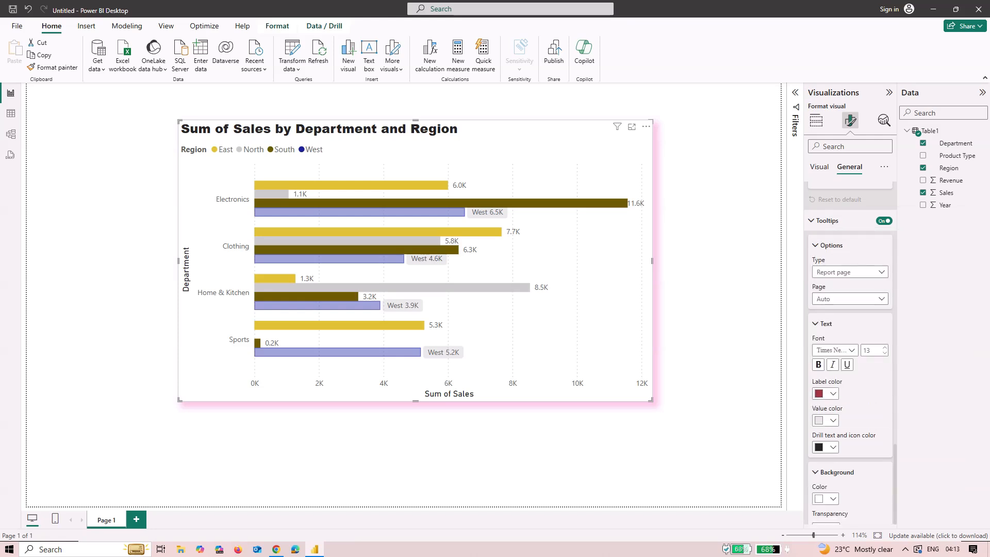
pyautogui.scroll(-2, 837, 471)
pyautogui.click(826, 439)
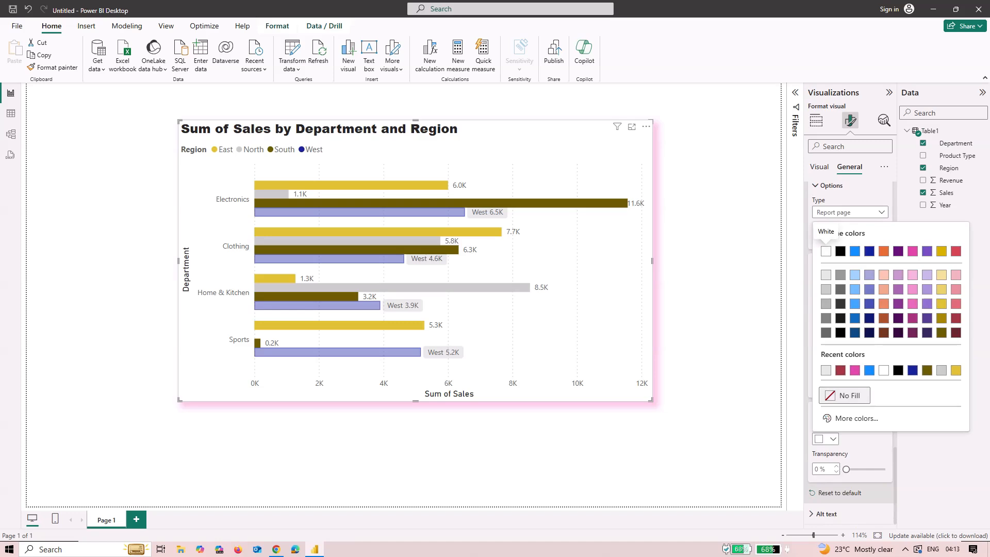
pyautogui.click(869, 370)
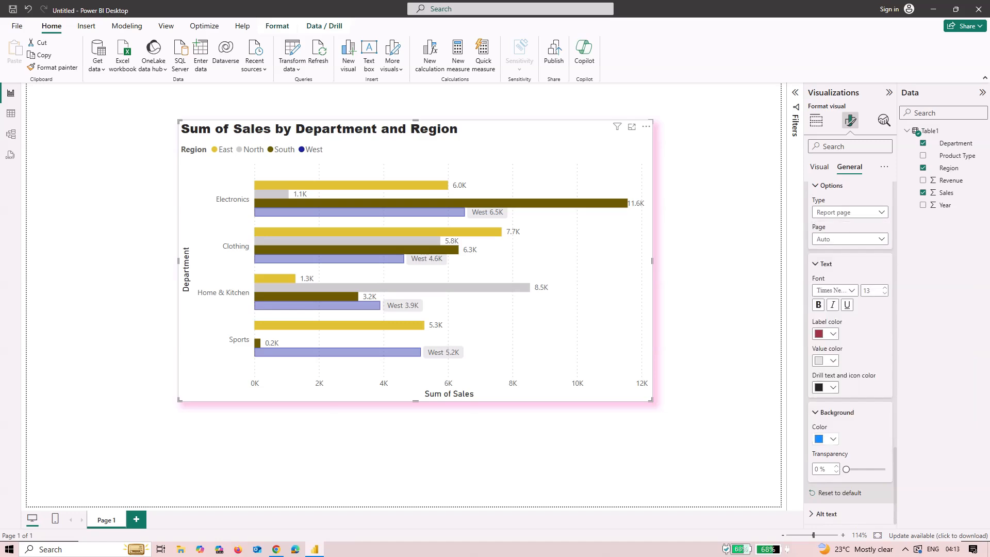
pyautogui.click(826, 439)
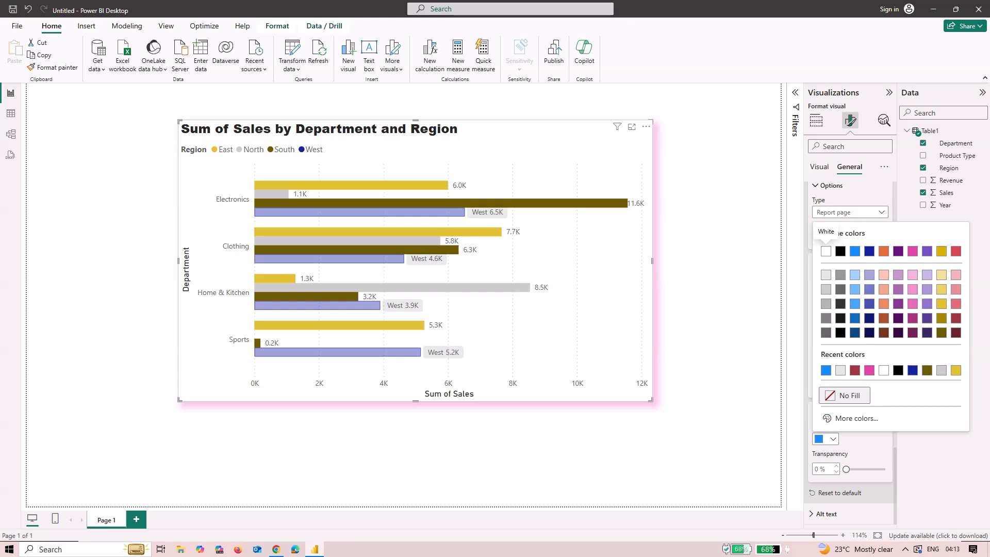
pyautogui.click(898, 250)
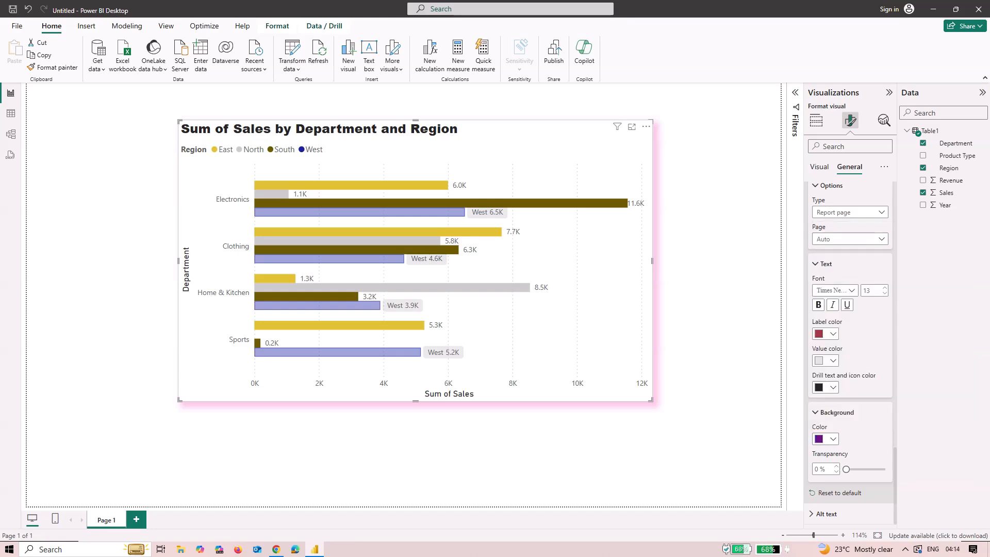
pyautogui.click(839, 493)
# Examine the chart's alt text setting and the image options for its plot area background.
pyautogui.click(827, 514)
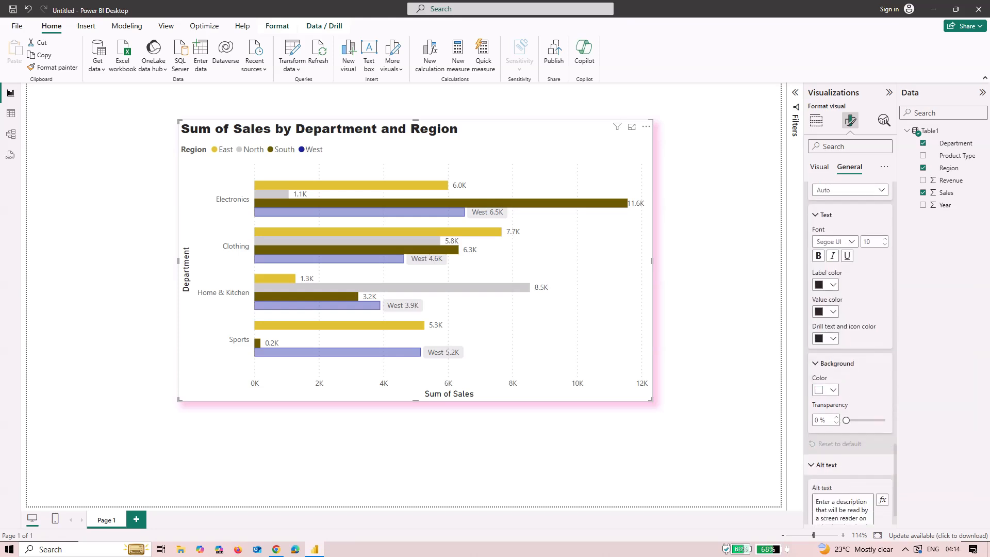
pyautogui.scroll(-1, 850, 413)
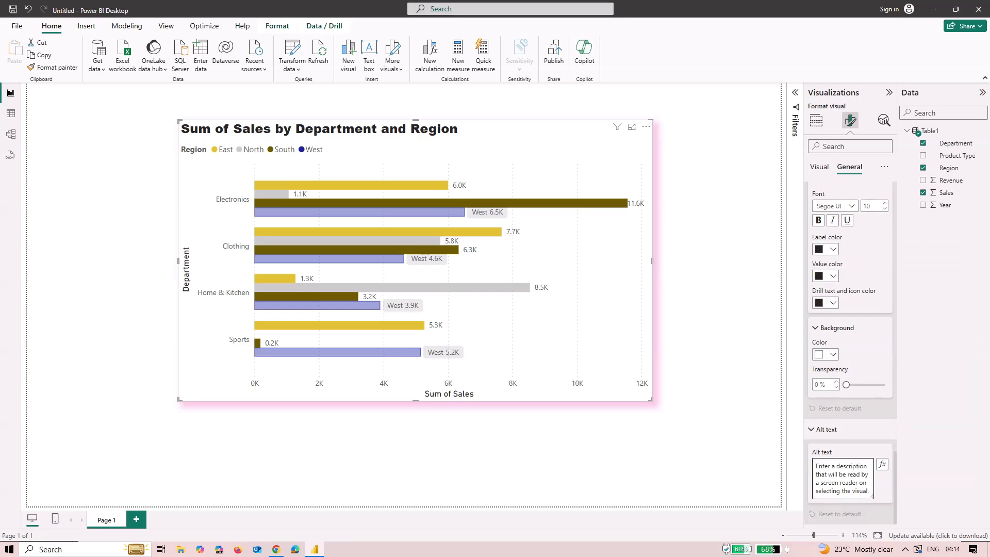
pyautogui.scroll(5, 850, 428)
pyautogui.scroll(5, 850, 350)
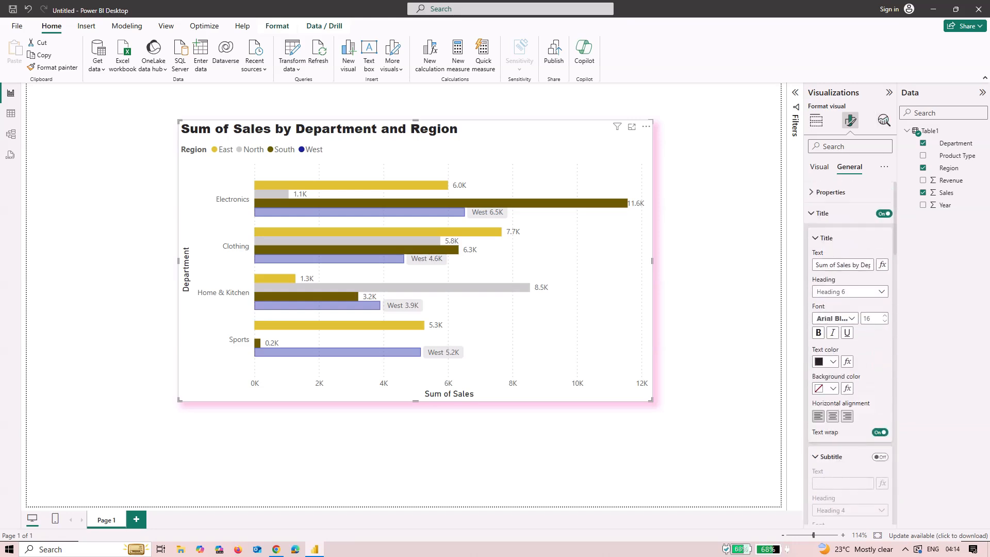
pyautogui.click(819, 167)
pyautogui.scroll(-10, 849, 330)
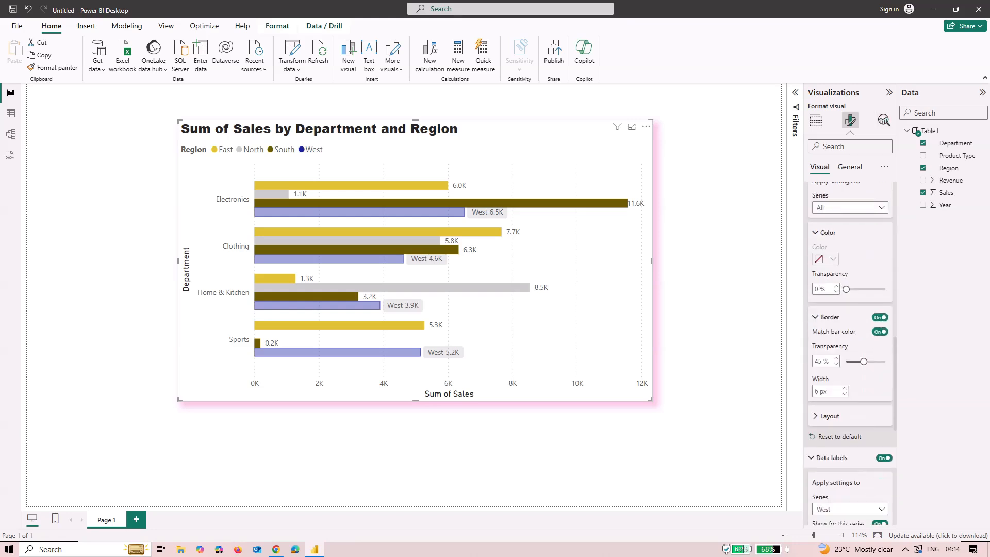
pyautogui.scroll(-5, 850, 351)
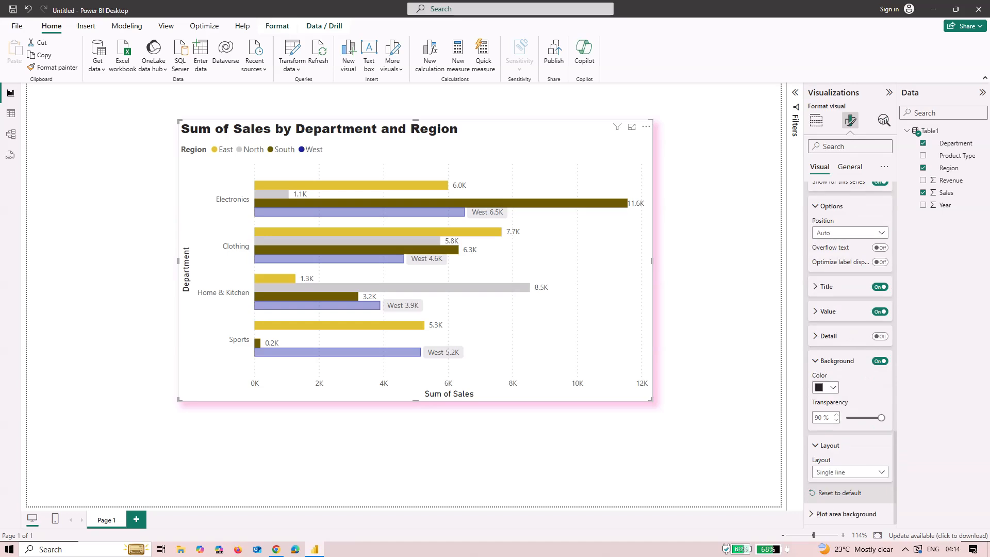
pyautogui.click(846, 513)
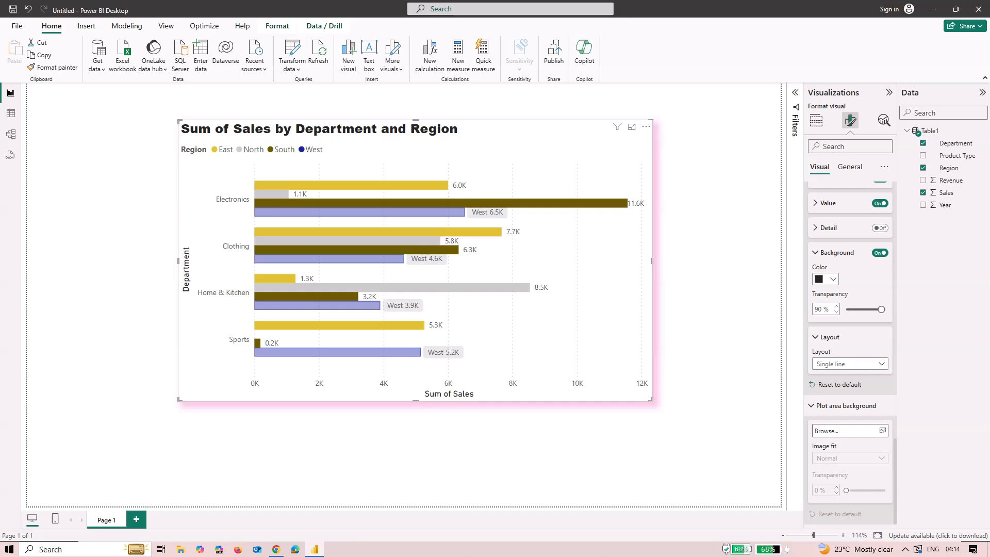
pyautogui.click(845, 431)
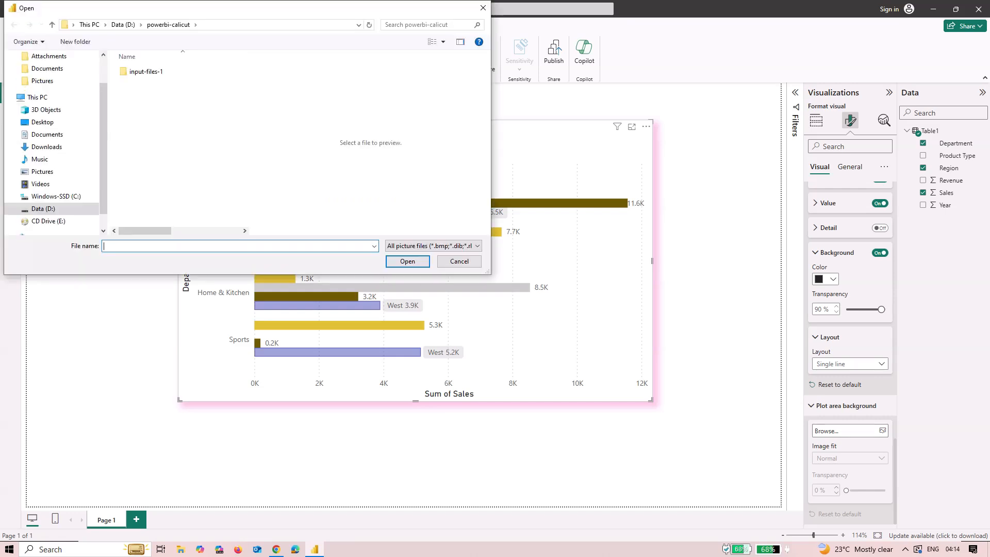
pyautogui.click(483, 7)
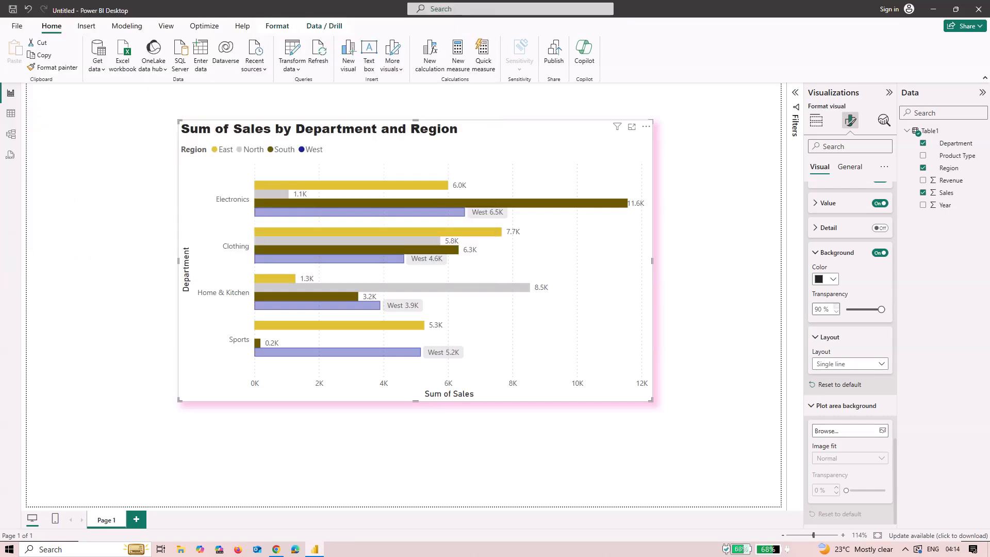
# Set the background of the West data labels to orange with 92% transparency.
pyautogui.click(826, 279)
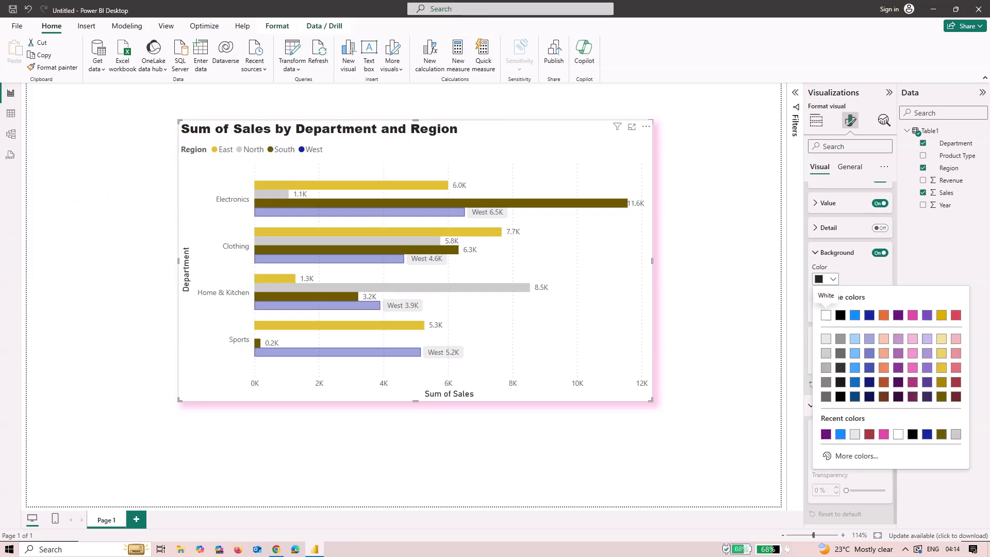
pyautogui.click(883, 315)
pyautogui.press('Escape')
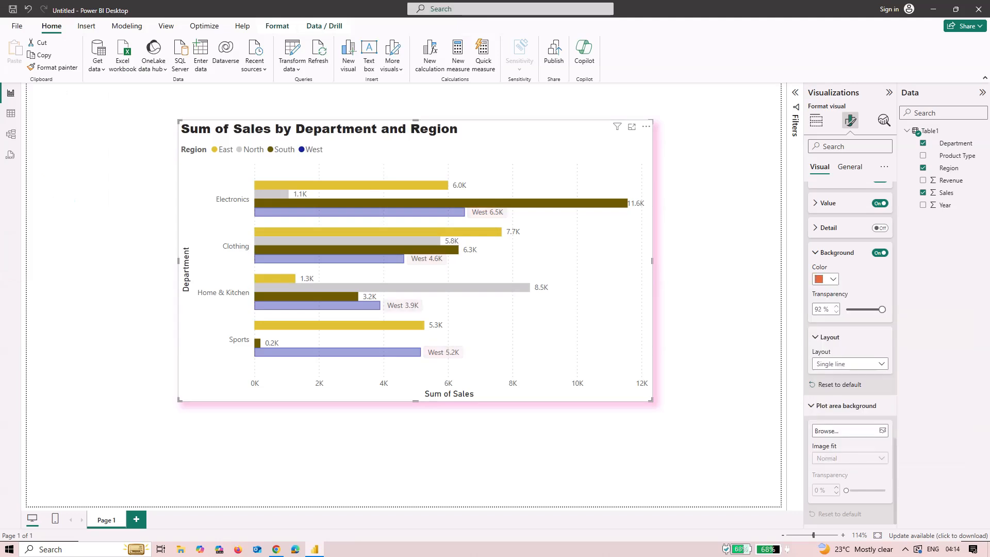